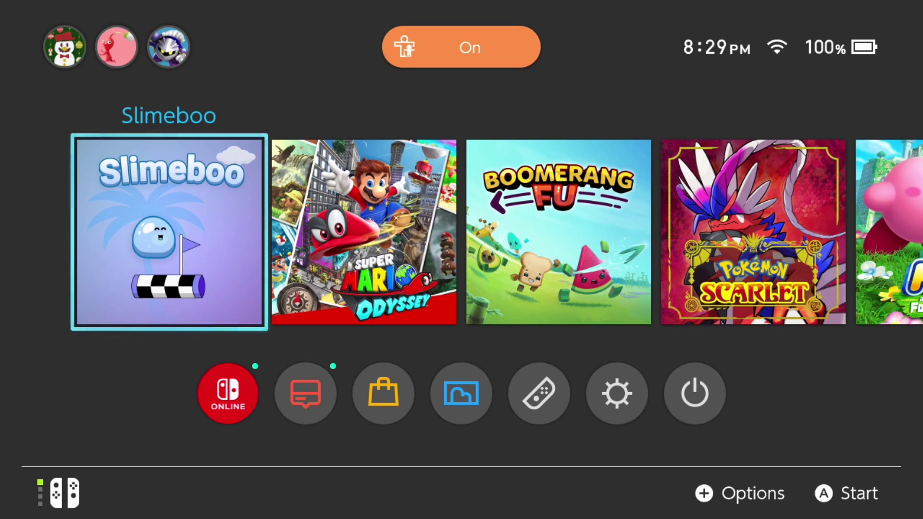
# - Start Slimeboo from its HOME Menu tile to bring up the Select a user prompt
pyautogui.press('Return')
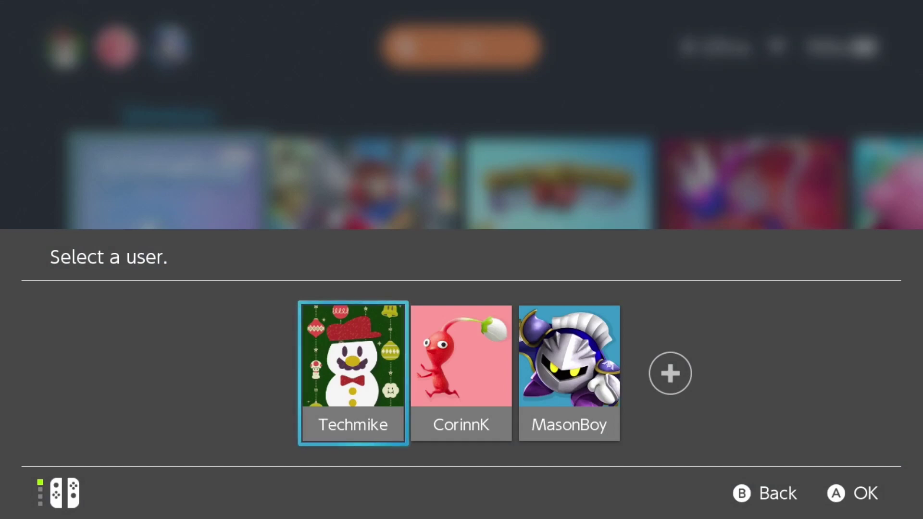
# - Choose the first of the three user profiles to reach the Slimeboo title screen
pyautogui.press('Escape')
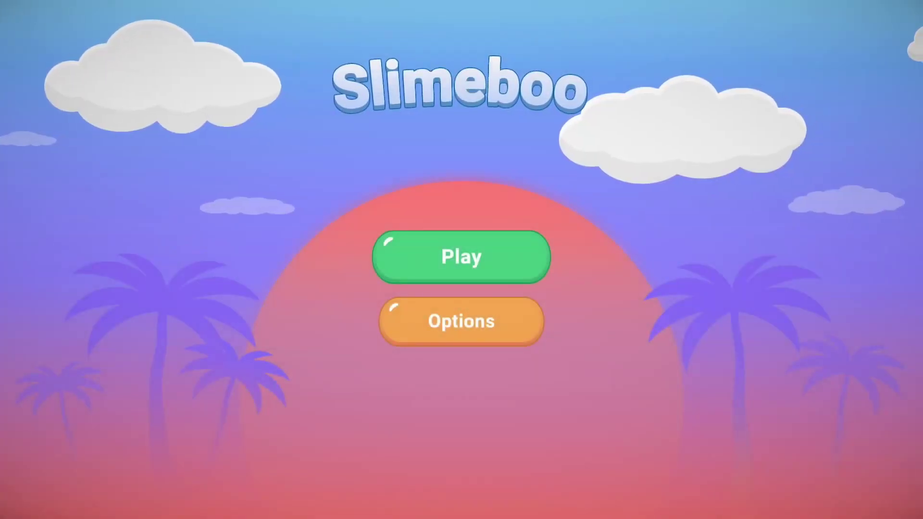
# - Look over the title menu and check the music and sound effect sliders in Options
pyautogui.press('Down')
pyautogui.press('Up')
pyautogui.press('Down')
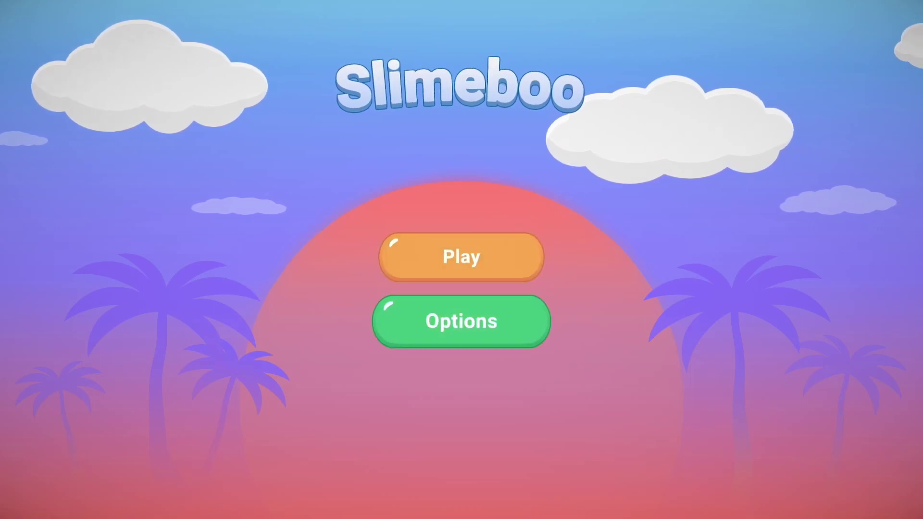
pyautogui.press('Up')
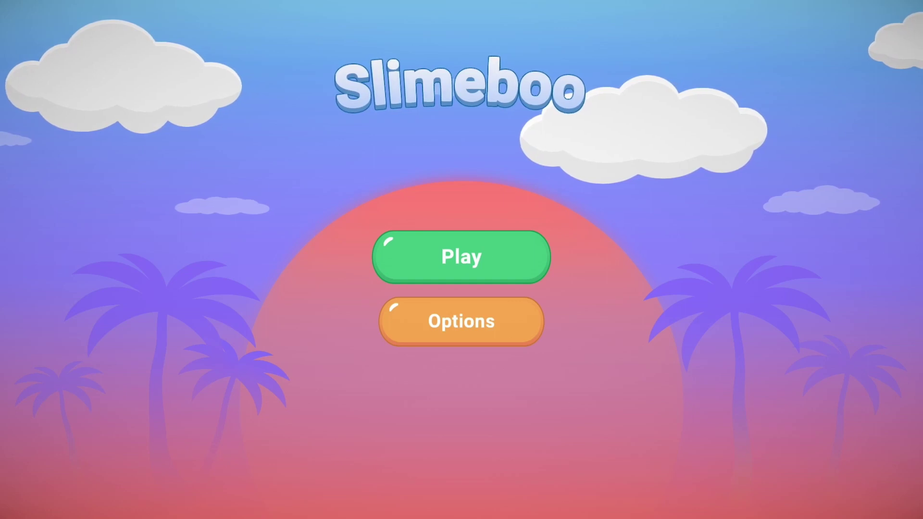
pyautogui.press('Down')
pyautogui.press('Return')
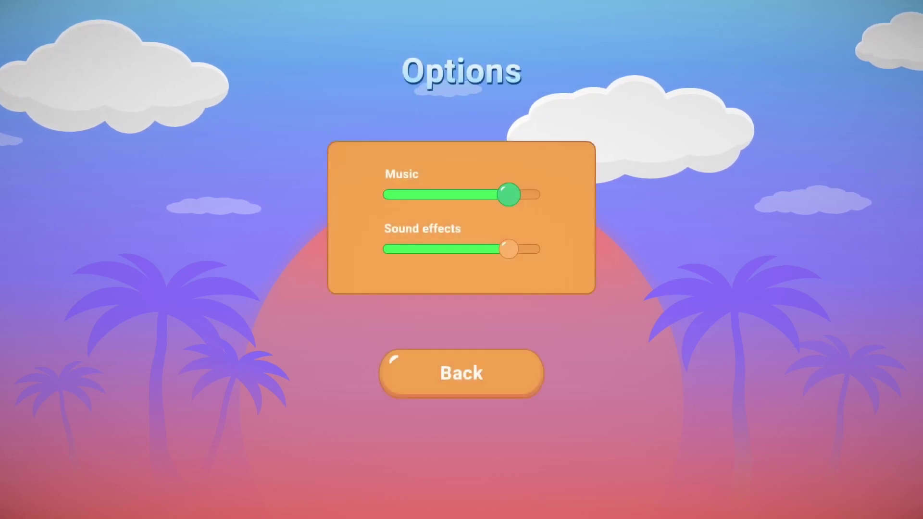
pyautogui.press('Down')
# - Back on the title screen, choose Play to open the 50-level selection grid
pyautogui.press('Return')
pyautogui.press('Down')
pyautogui.press('Up')
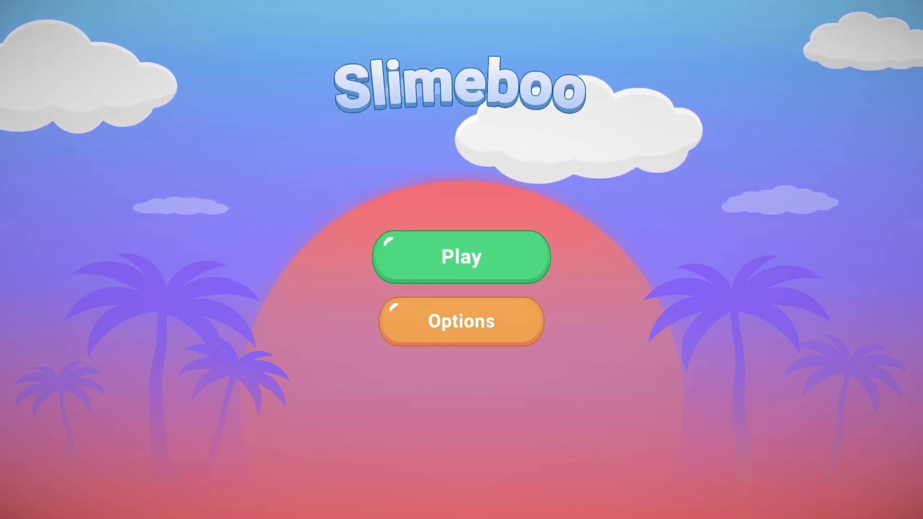
pyautogui.press('Return')
# - Pick level 1 from the grid and steer the slime to the checkered finish for three stars
pyautogui.press('Down')
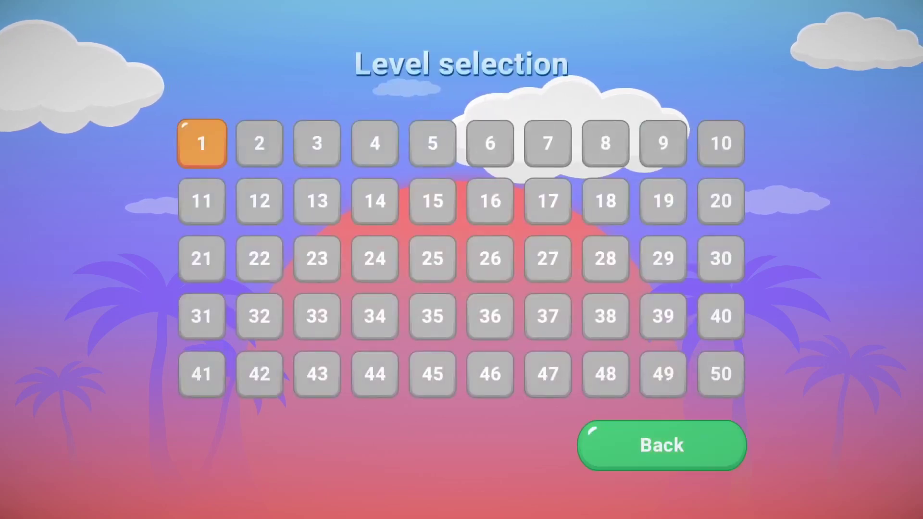
pyautogui.press('Up')
pyautogui.press('Down')
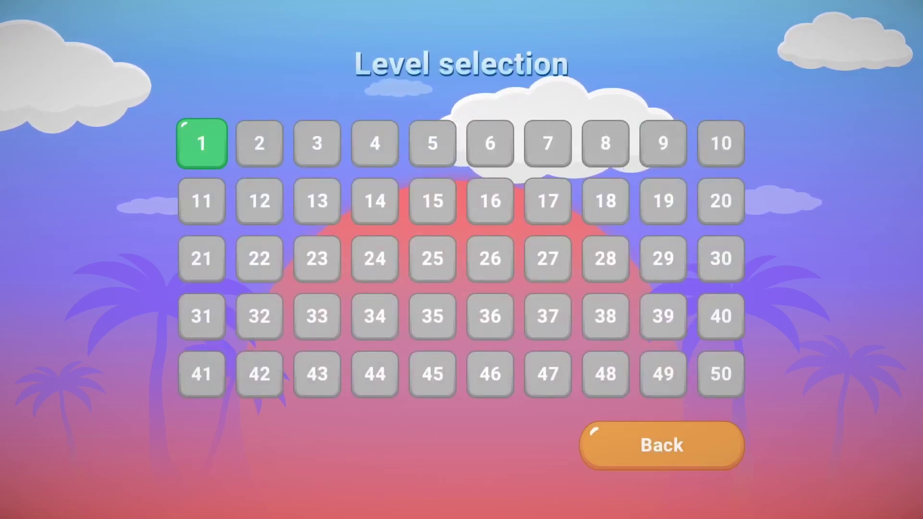
pyautogui.press('Up')
pyautogui.press('Down')
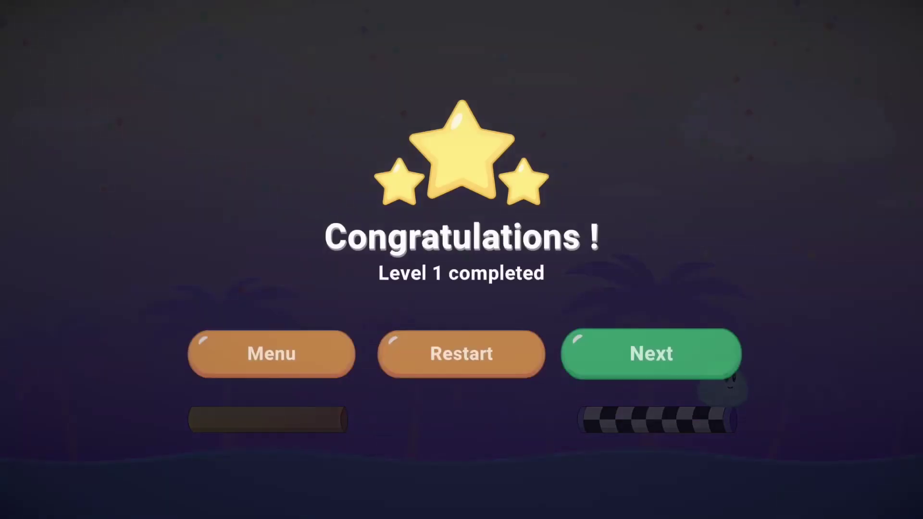
# - Choose Next on the Congratulations screen and jump right toward the middle platform
pyautogui.press('Left')
pyautogui.press('Left')
pyautogui.press('Right')
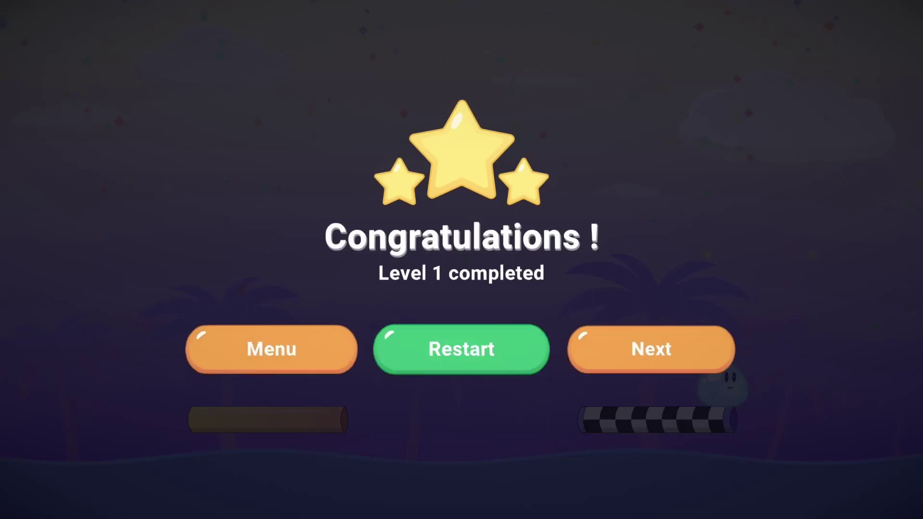
pyautogui.press('Right')
pyautogui.press('Return')
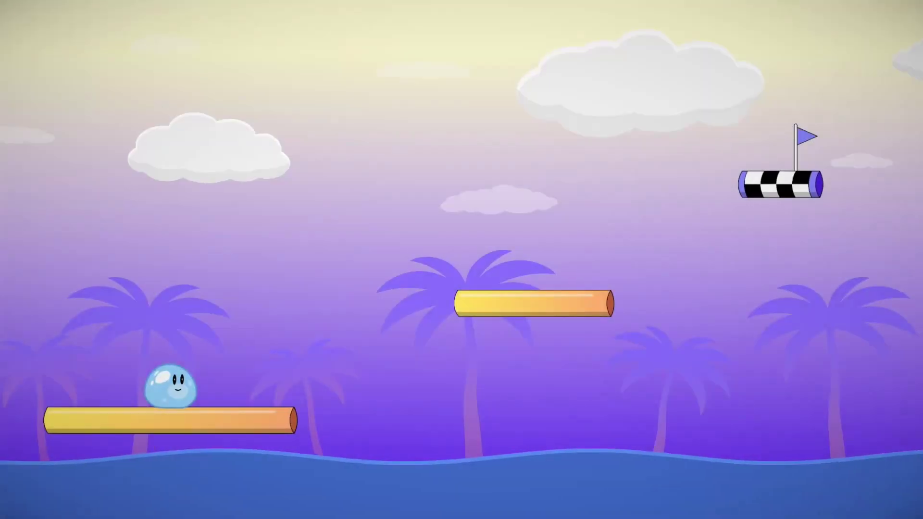
pyautogui.press('Up')
pyautogui.press('Right')
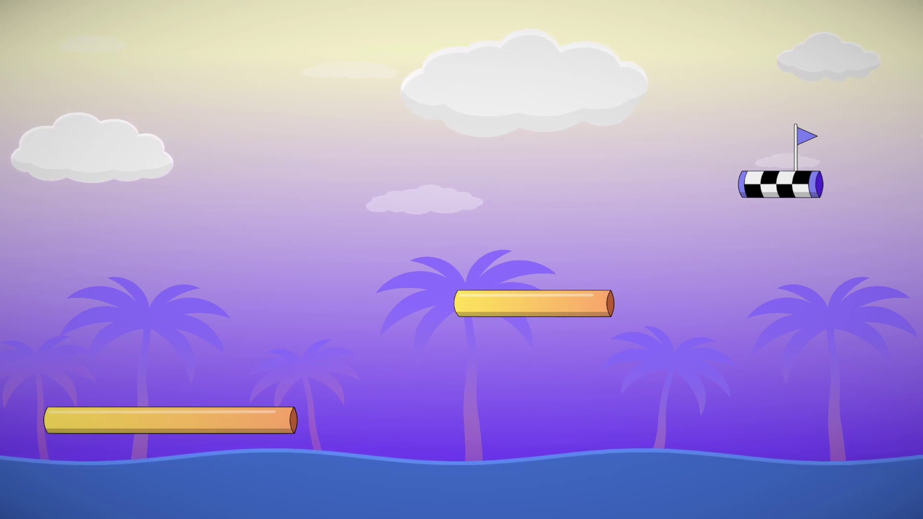
# - Leap right over the middle platform, retrying until the slime reaches the checkered finish
pyautogui.press('Up')
pyautogui.press('Right')
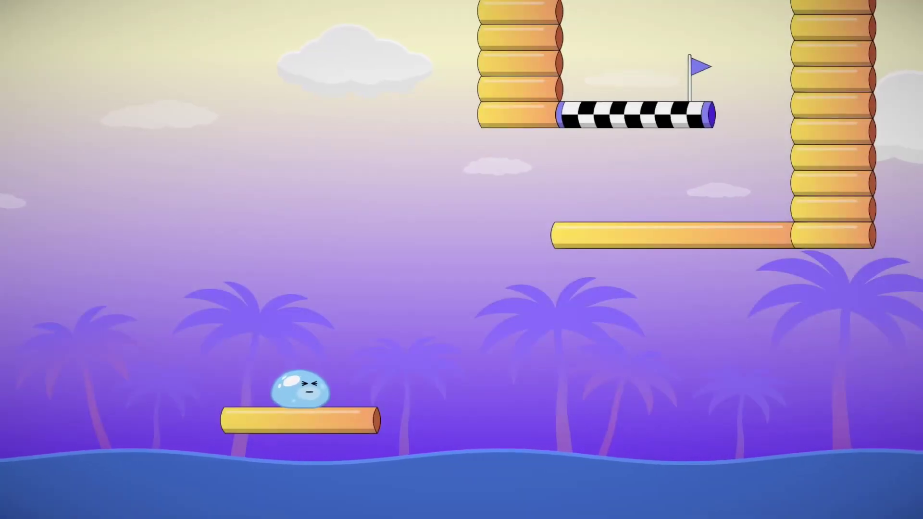
# - Clear level 6 with three stars: jump to the upper platform, move right, then onto the finish
pyautogui.press('Up')
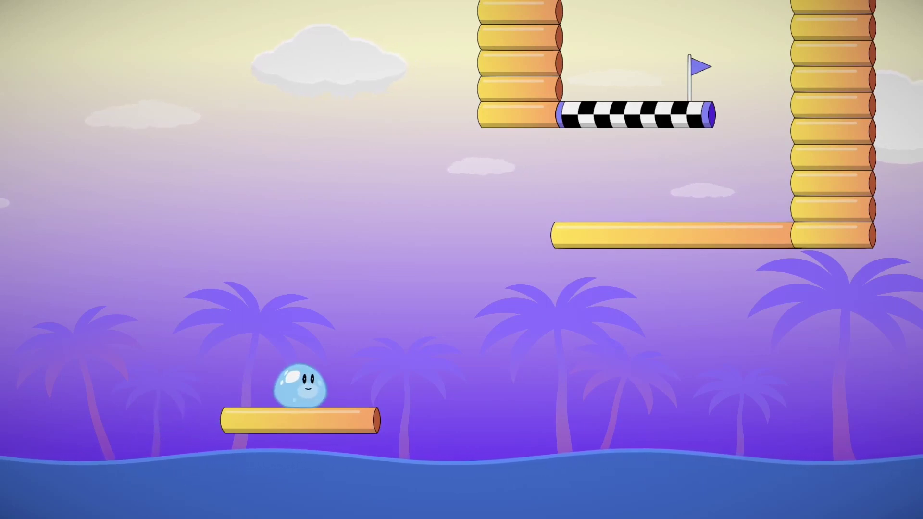
pyautogui.press('Up')
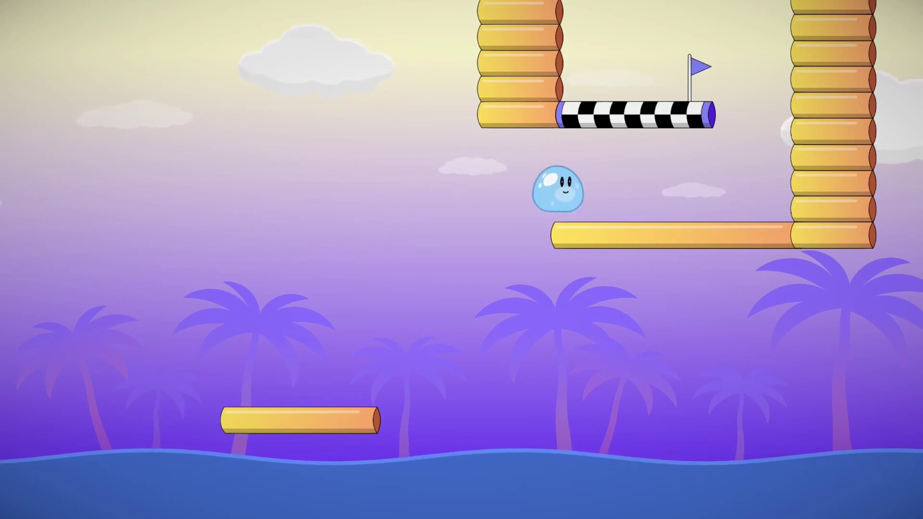
pyautogui.press('Right')
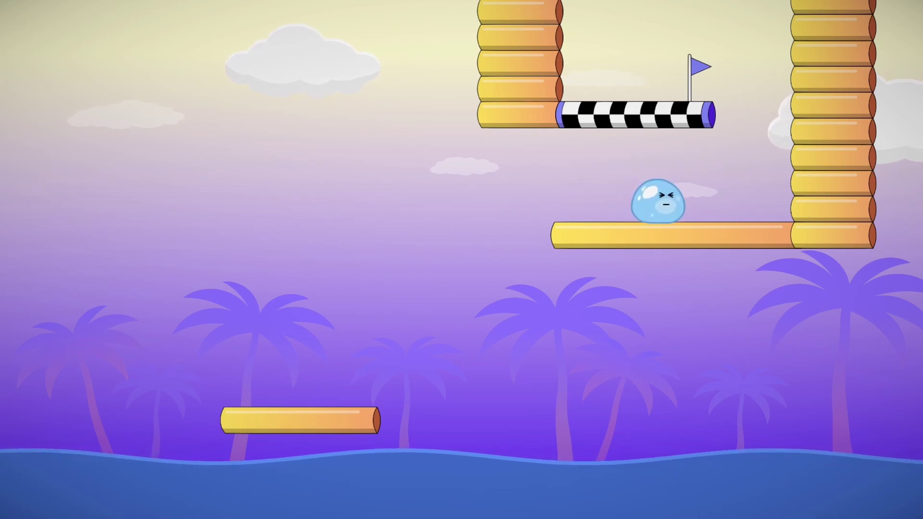
pyautogui.press('Right')
pyautogui.press('Up')
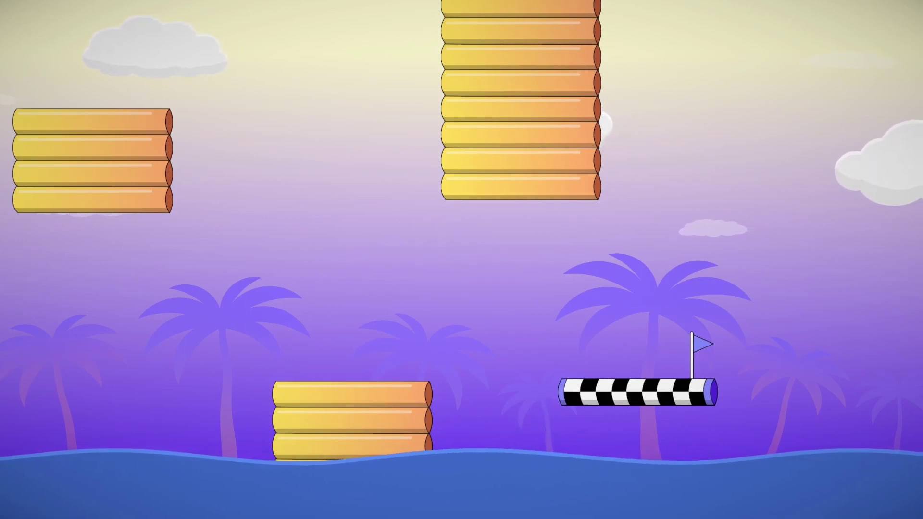
# - Jump from the left platform onto the checkered goal to clear level 8, then head left on the glass steps
pyautogui.press('space')
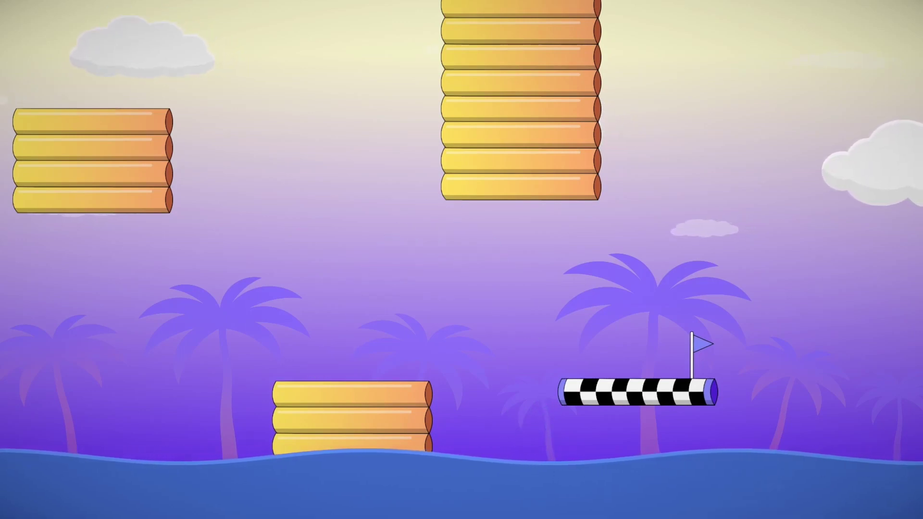
pyautogui.press('space')
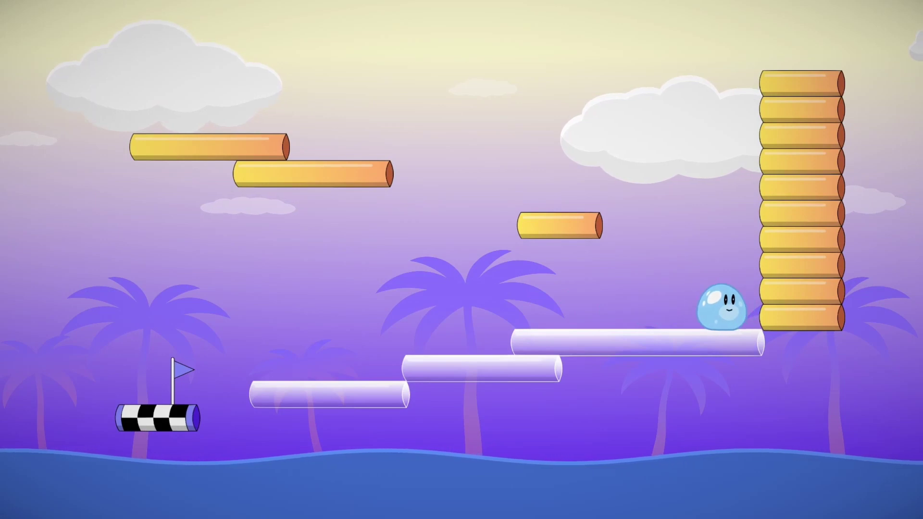
pyautogui.press('Left')
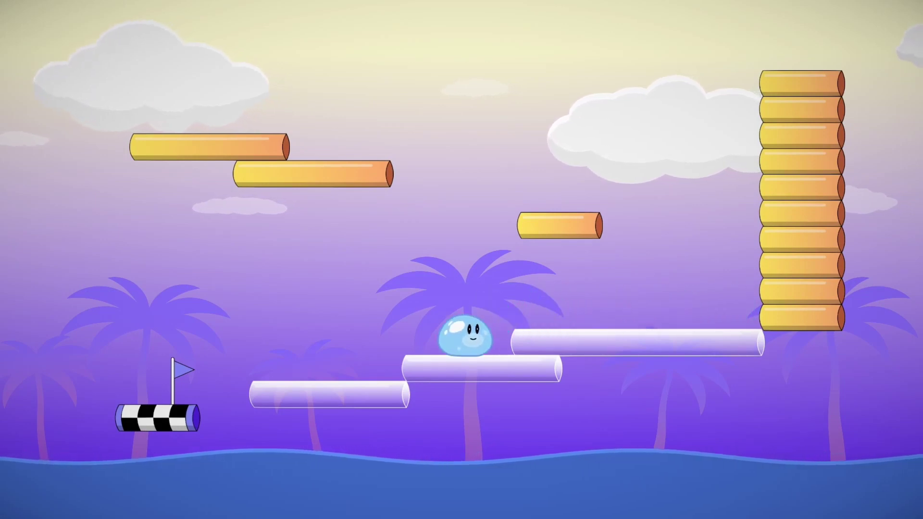
# - Walk left along the glass steps, dropping to the middle step, to reach the bottom-left finish
pyautogui.press('Left')
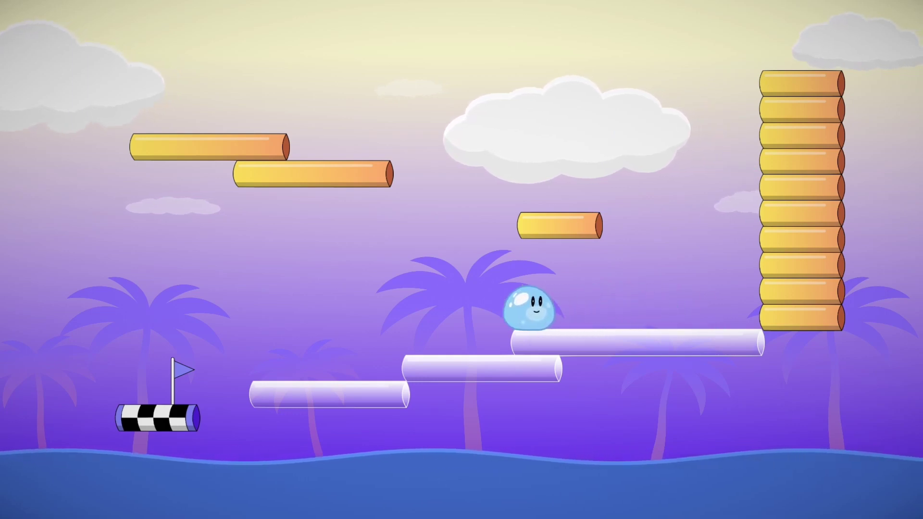
pyautogui.press('Left')
pyautogui.press('Left')
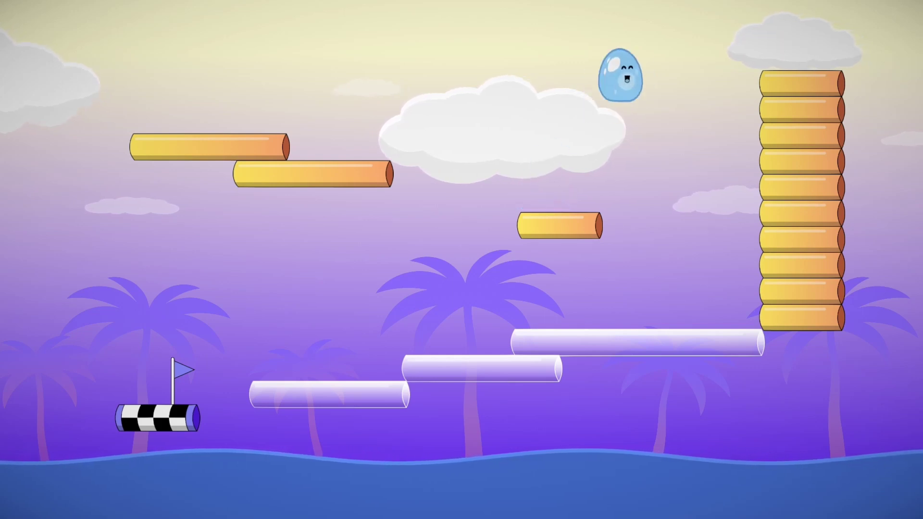
pyautogui.press('Left')
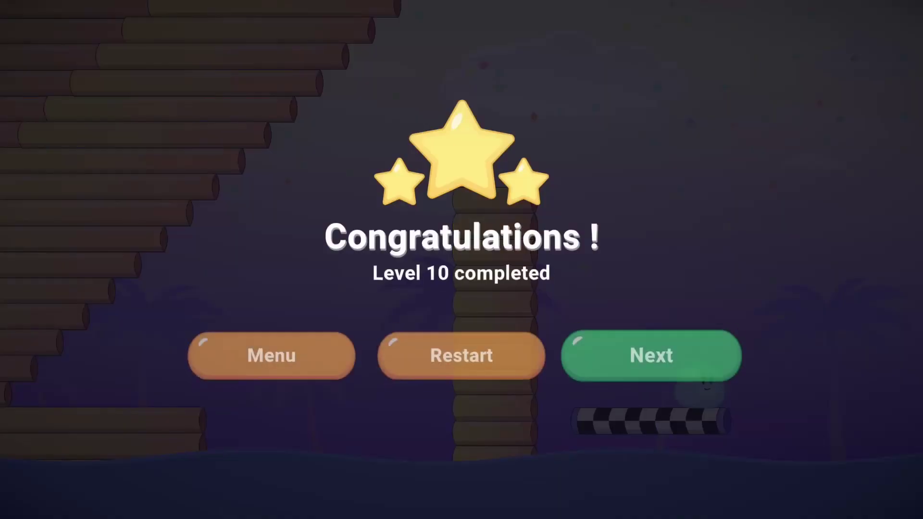
# - Start level 11, restart it, land on the checkered finish, then continue to level 12
pyautogui.press('Return')
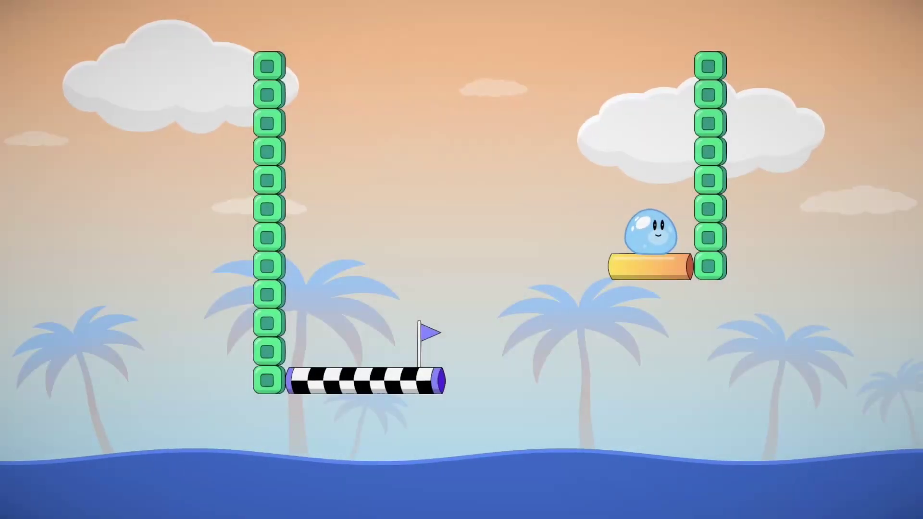
pyautogui.press('r')
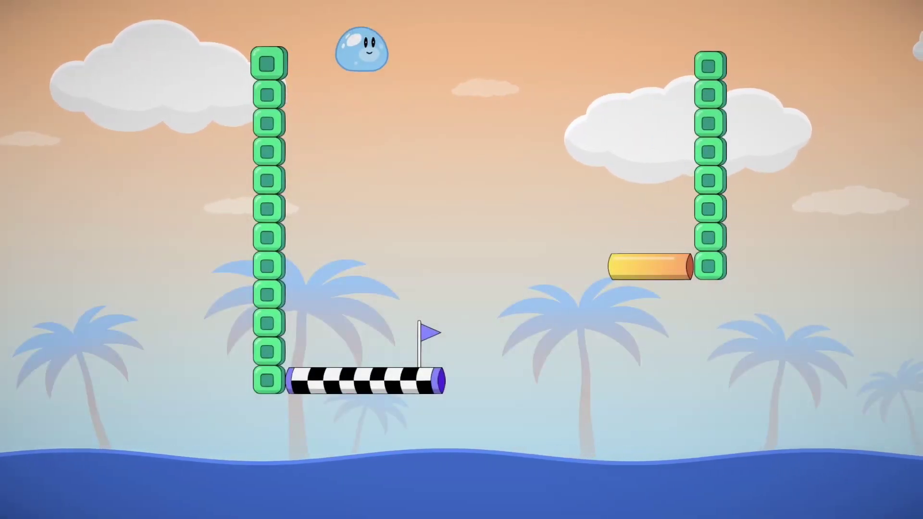
pyautogui.press('Left')
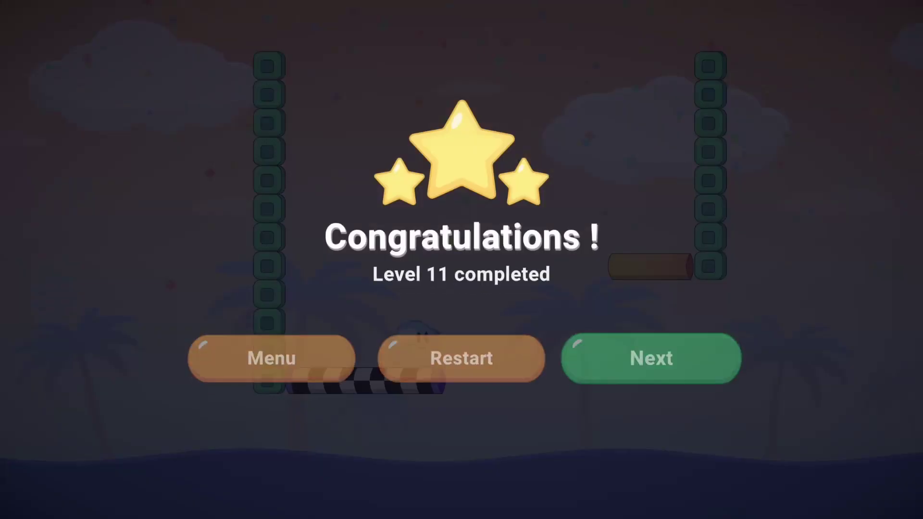
pyautogui.press('Return')
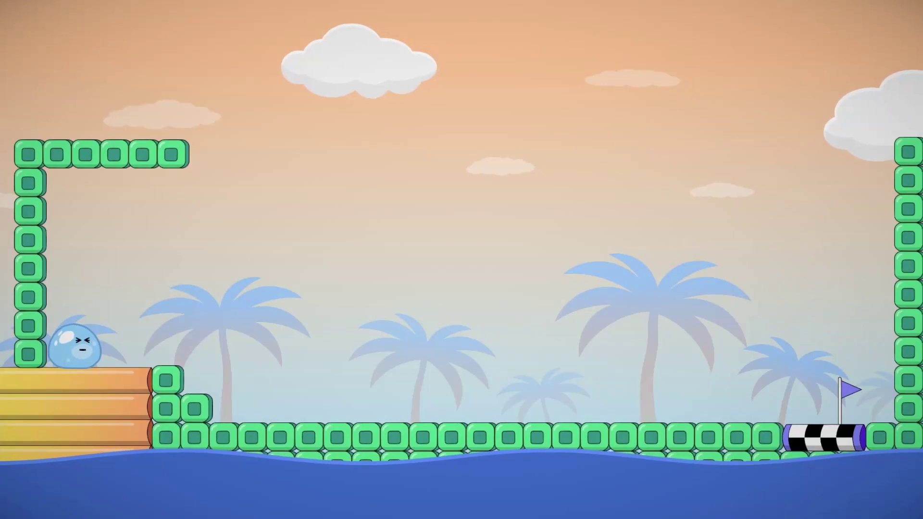
# - Bounce the blob between walls across level 12 and land it on the checkered goal
pyautogui.press('Right')
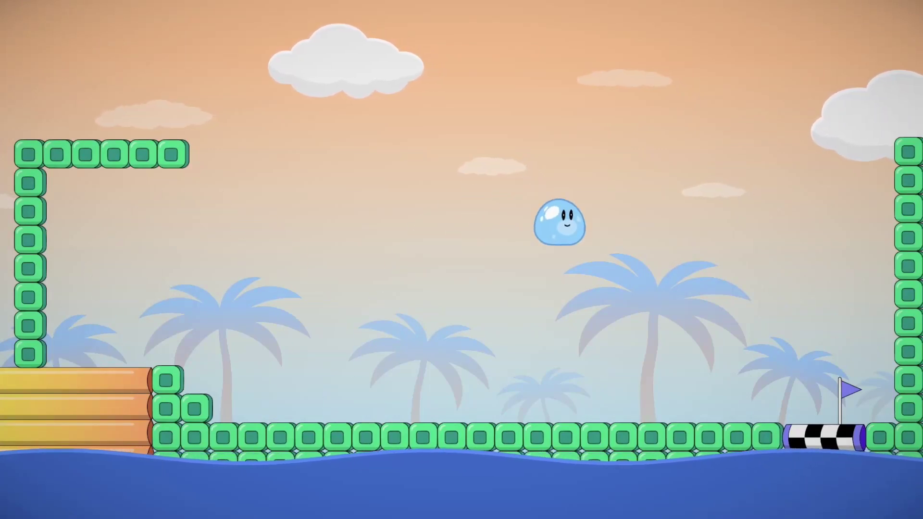
pyautogui.press('Right')
pyautogui.press('Left')
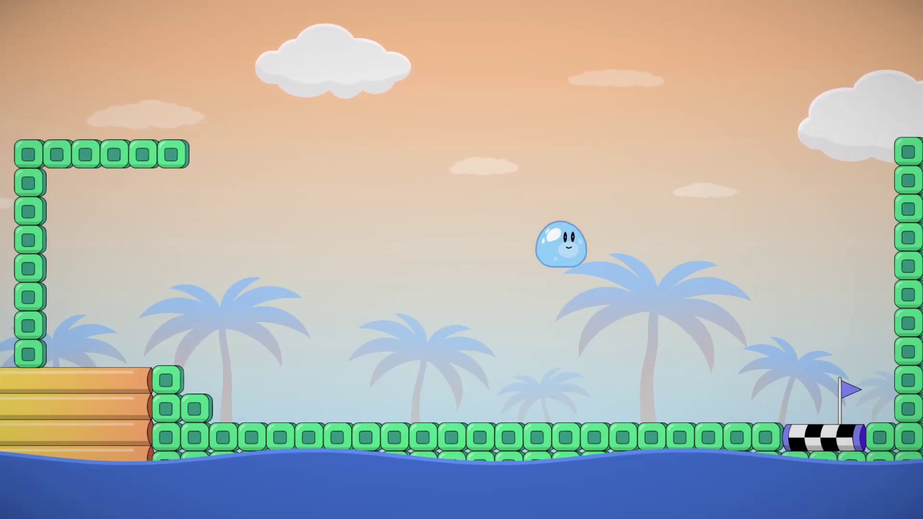
pyautogui.press('Right')
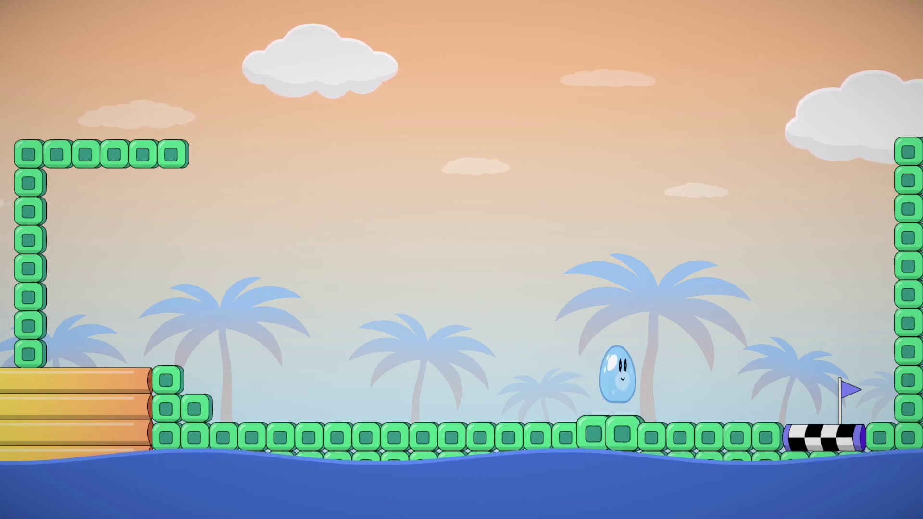
pyautogui.press('Left')
pyautogui.press('Left')
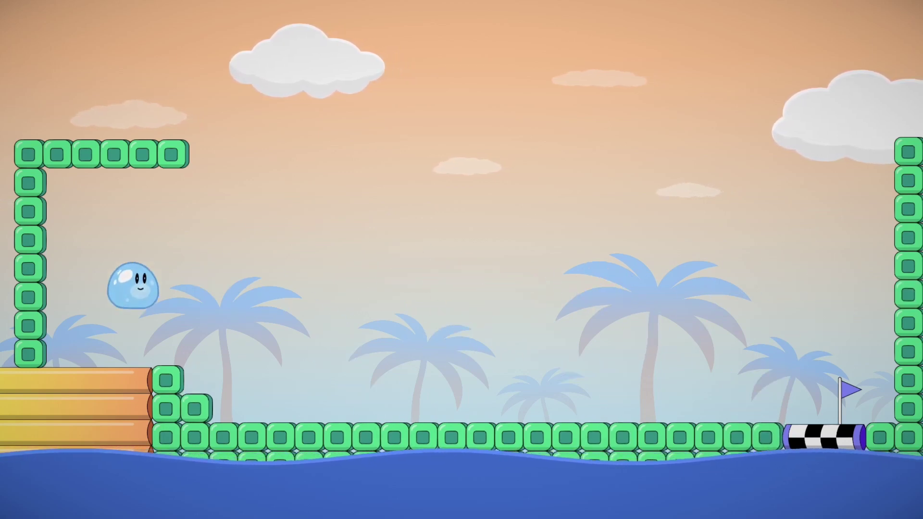
pyautogui.press('Right')
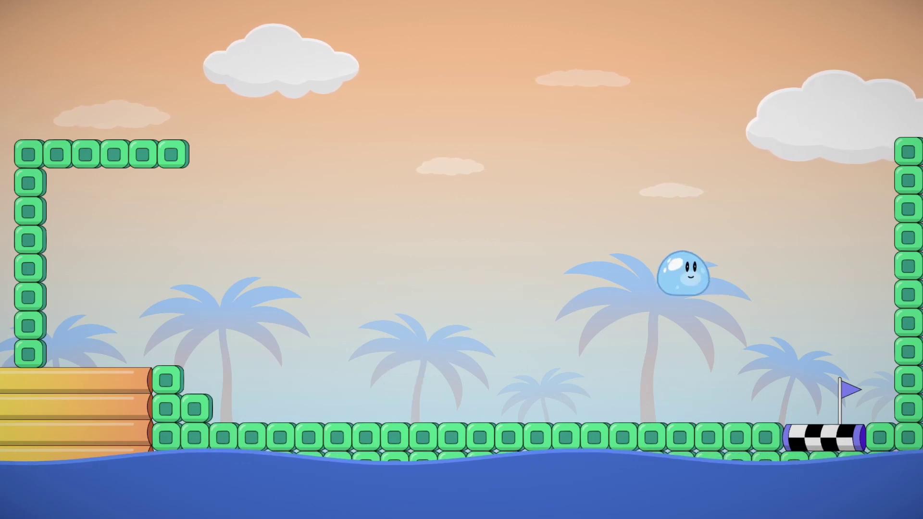
pyautogui.press('Right')
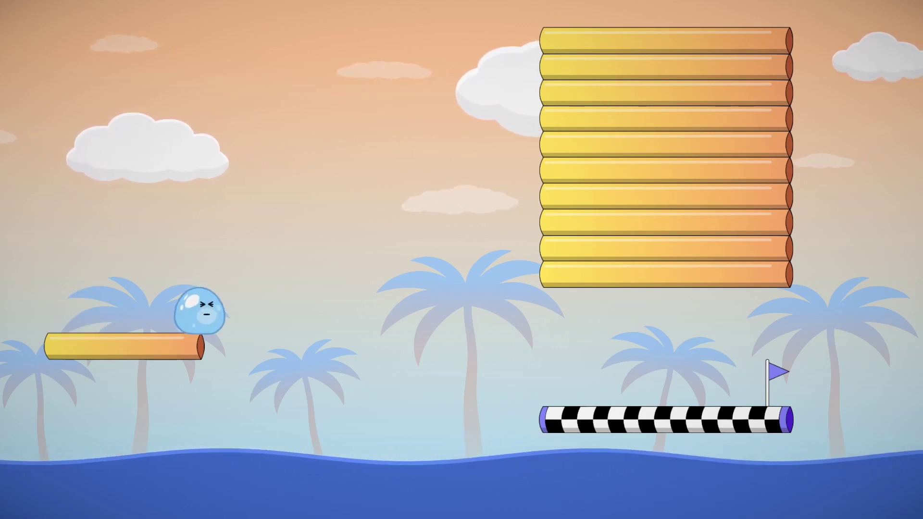
# - Jump from the orange platform onto level 13's checkered goal, then continue to level 14
pyautogui.press('space')
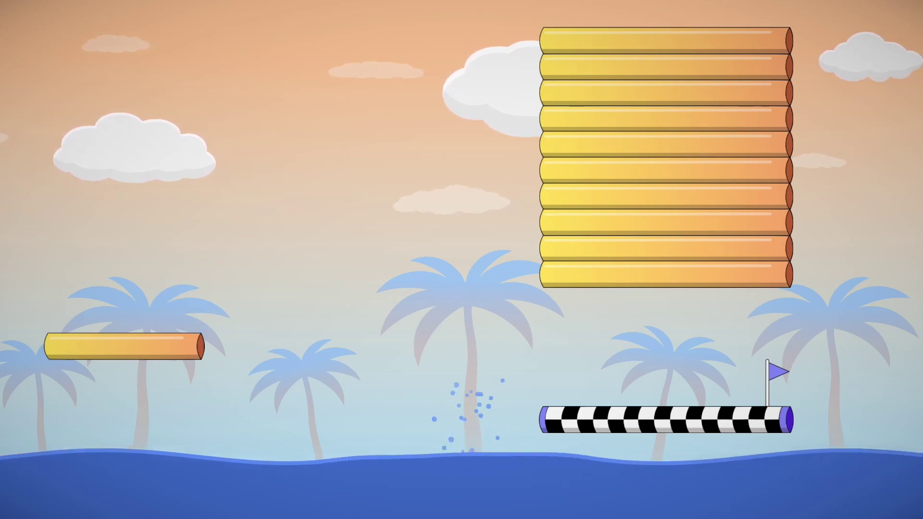
pyautogui.press('Right')
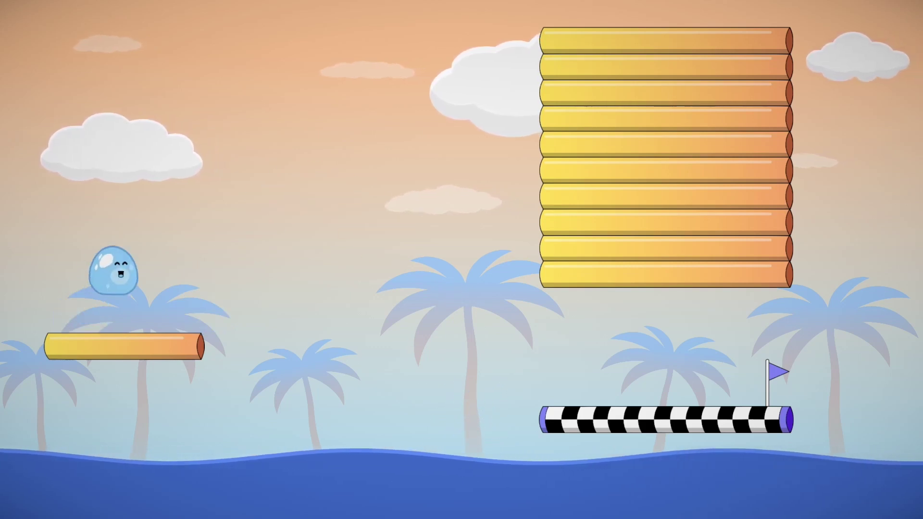
pyautogui.press('space')
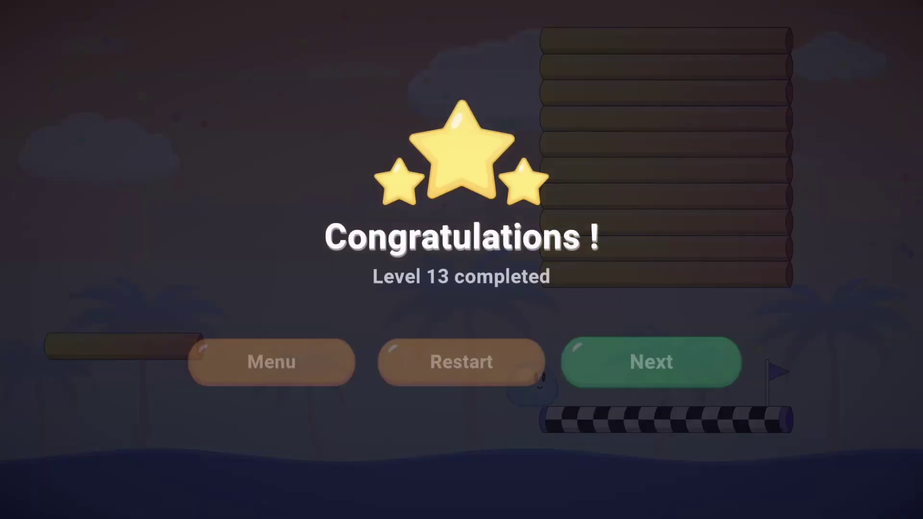
pyautogui.press('Return')
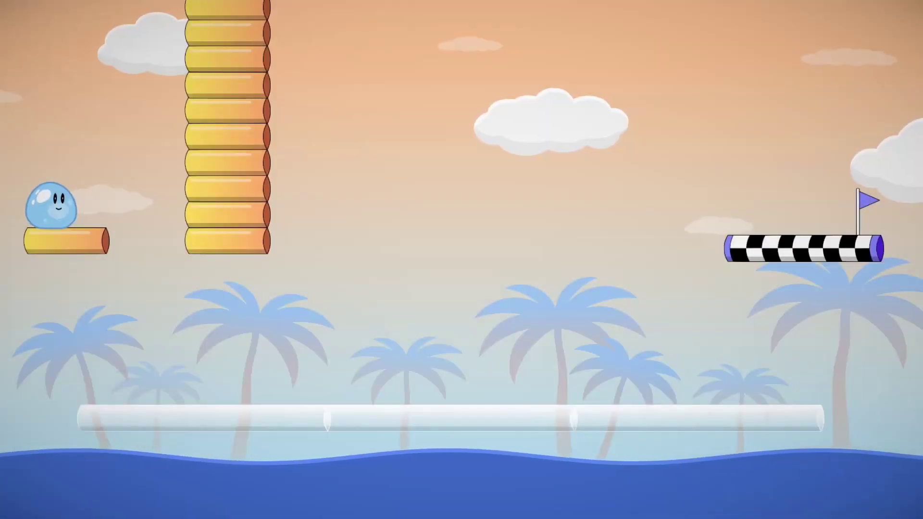
# - Drop from level 14's starting ledge to the glass floor and hop right toward the tower
pyautogui.press('Right')
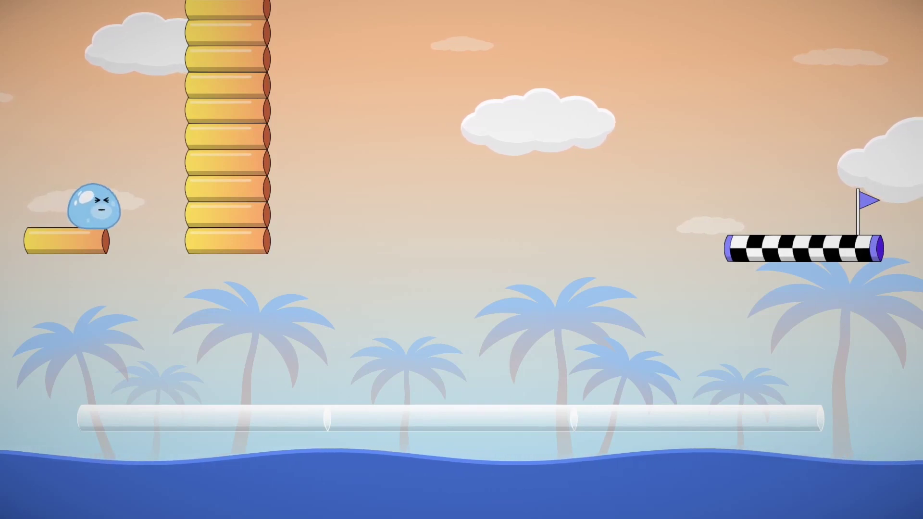
pyautogui.press('Right')
pyautogui.press('Right')
pyautogui.press('space')
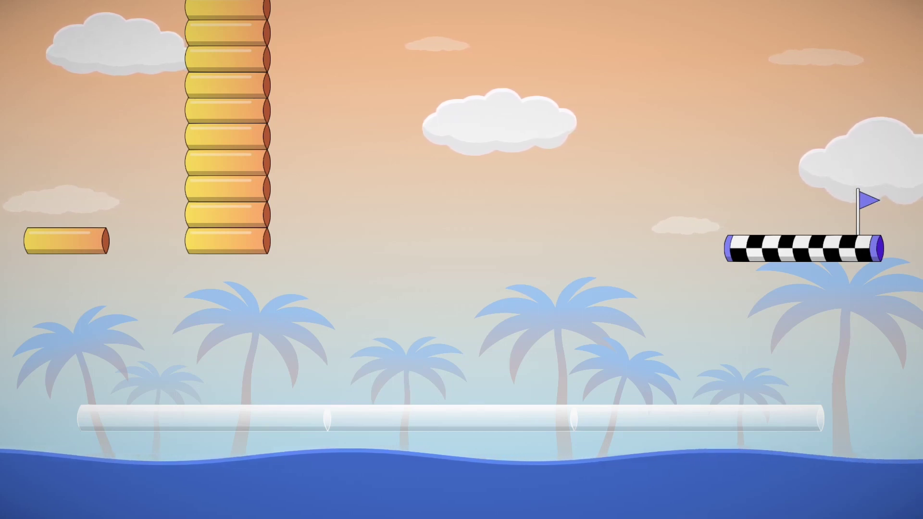
pyautogui.press('space')
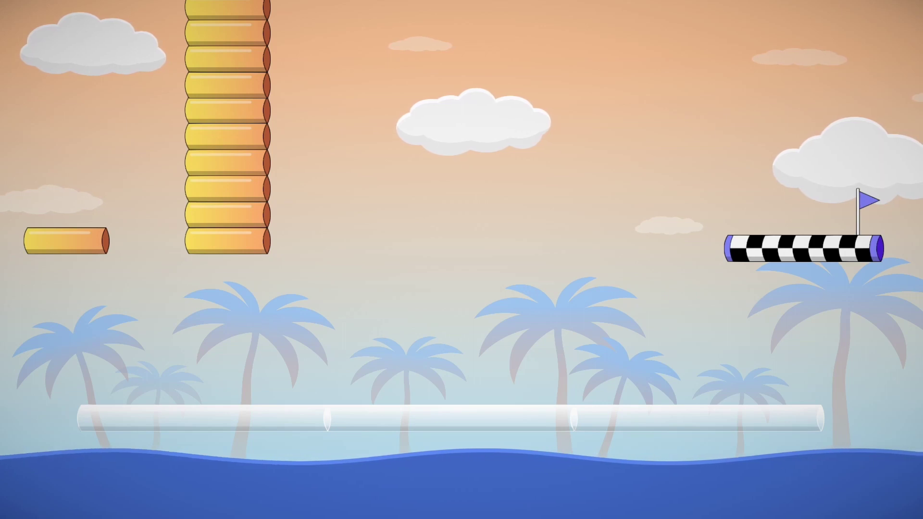
pyautogui.press('space')
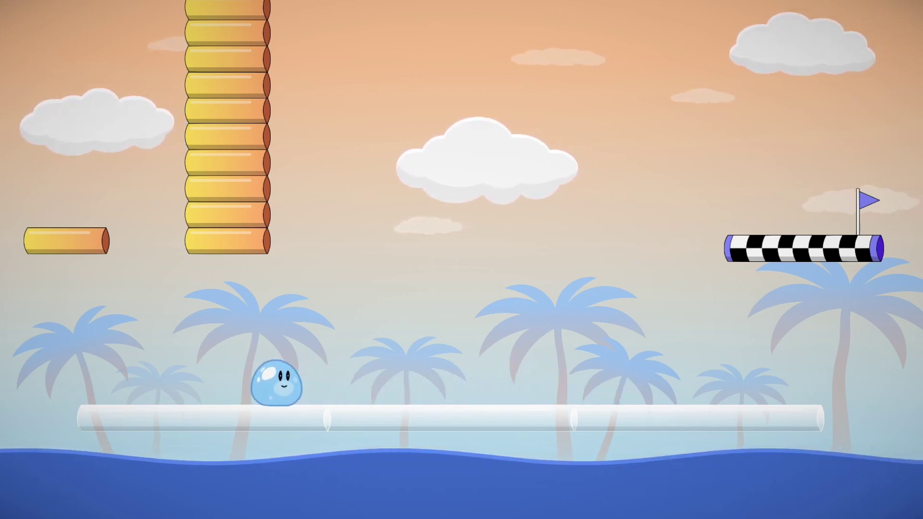
pyautogui.press('Left')
# - Attempt jumps and a running high jump from the glass floor toward the checkered goal
pyautogui.press('Up')
pyautogui.press('Right')
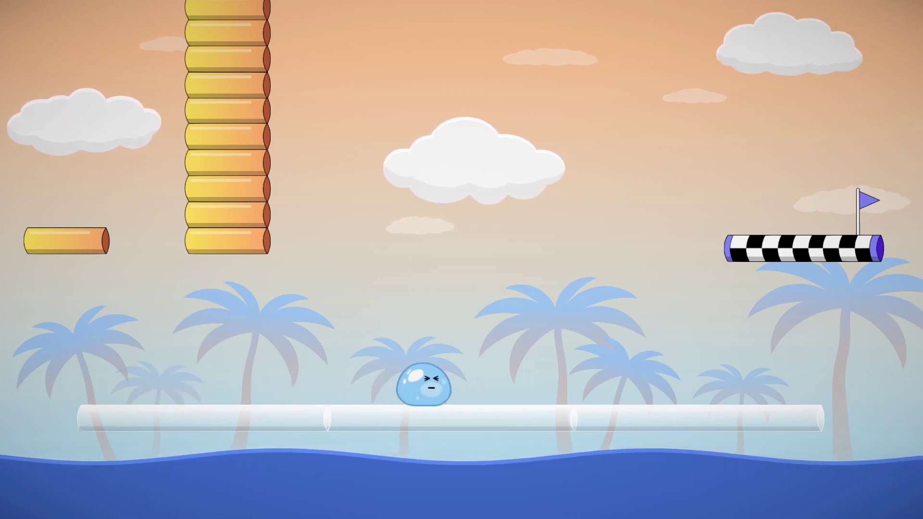
pyautogui.press('Up')
pyautogui.press('Right')
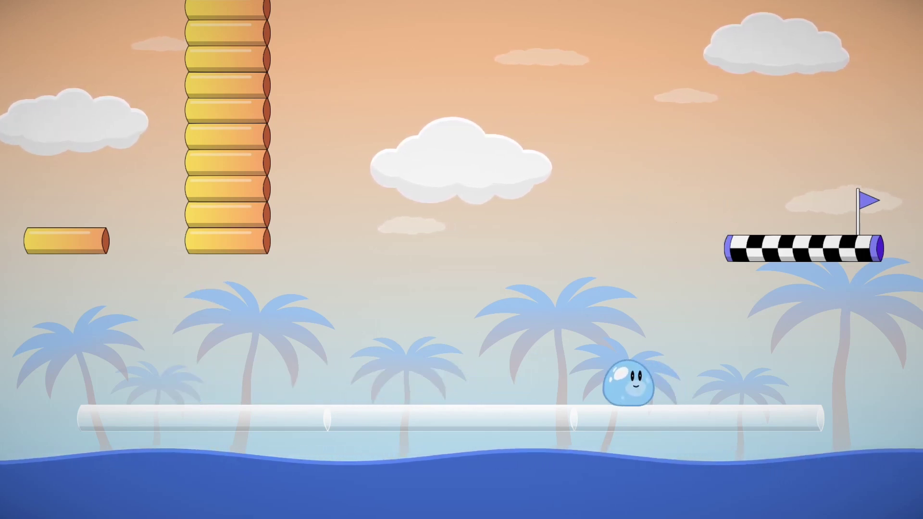
pyautogui.press('Left')
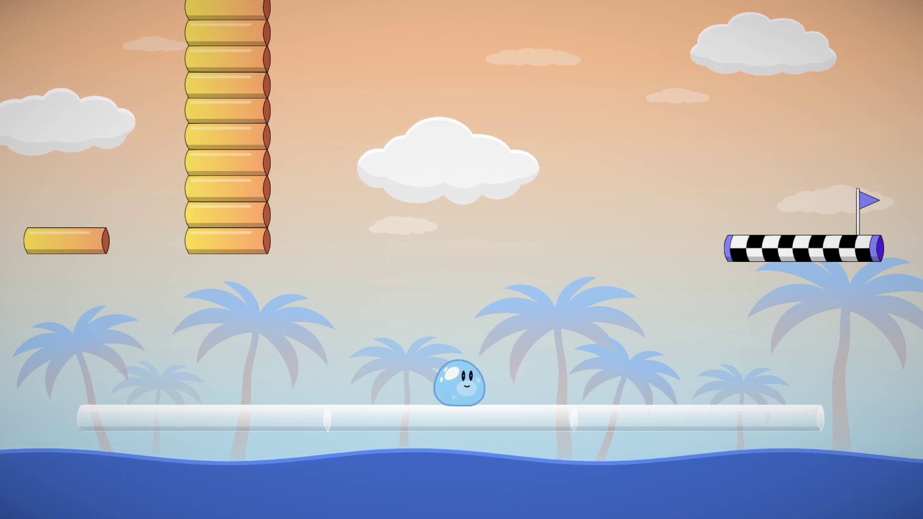
pyautogui.press('Left')
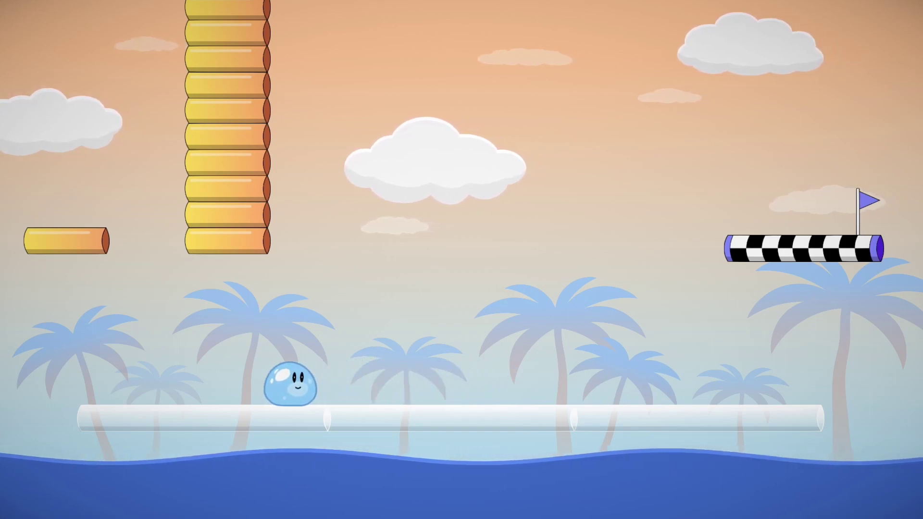
pyautogui.press('Left')
pyautogui.press('Up')
pyautogui.press('Right')
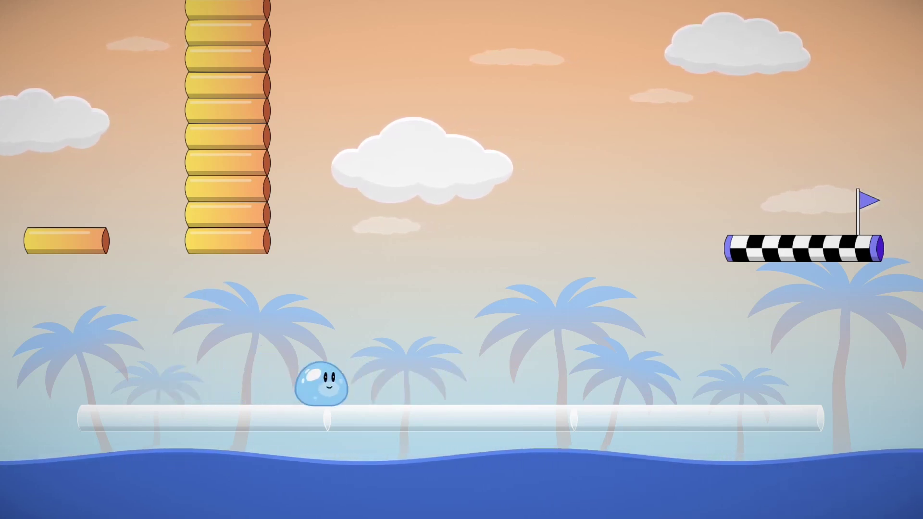
pyautogui.press('Right')
pyautogui.press('Up')
pyautogui.press('Left')
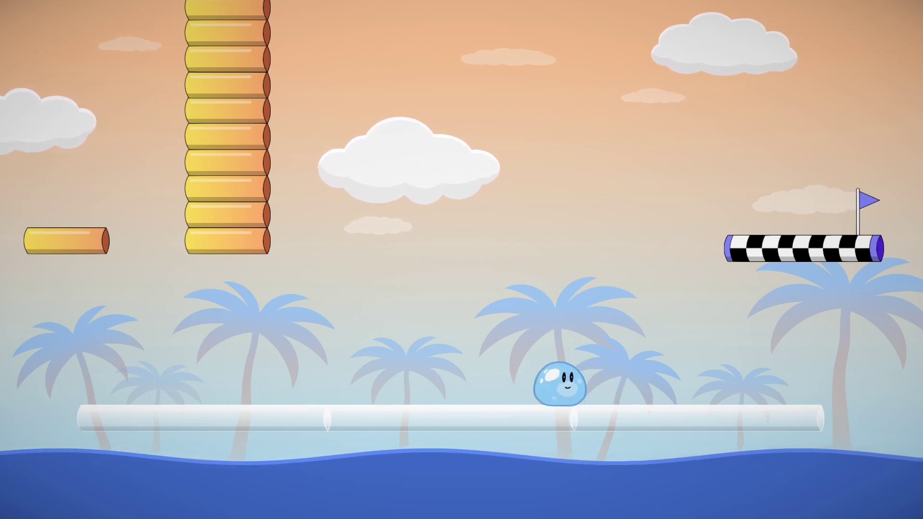
pyautogui.press('Left')
pyautogui.press('Up')
pyautogui.press('Right')
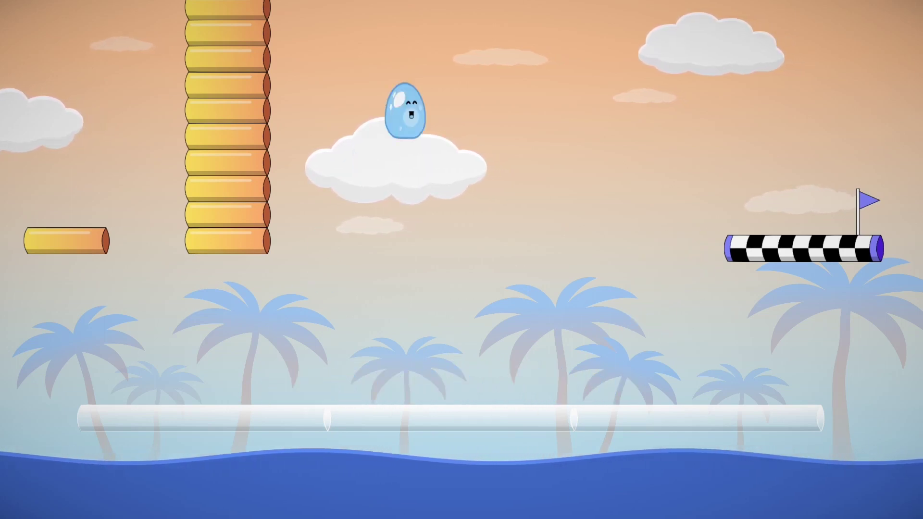
pyautogui.press('Right')
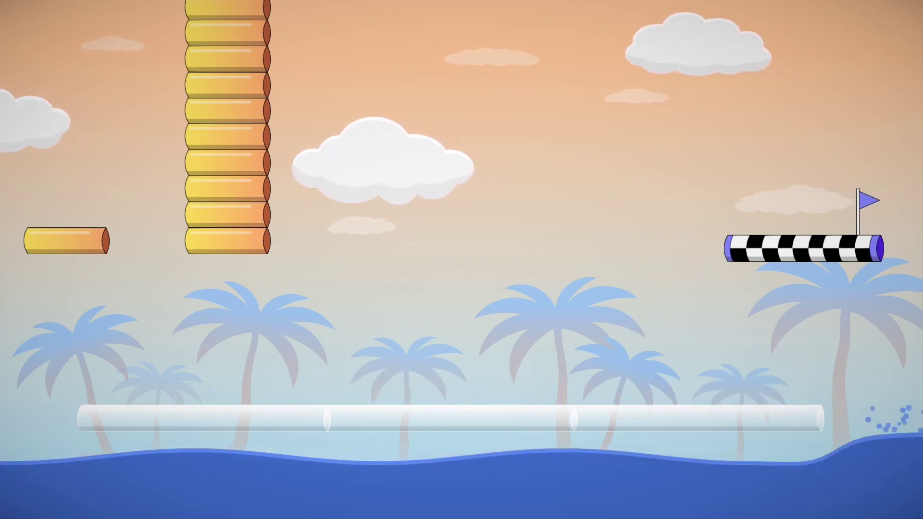
# - Step off the starting ledge and launch the slime high toward the finish
pyautogui.press('Up')
pyautogui.press('Right')
pyautogui.press('Left')
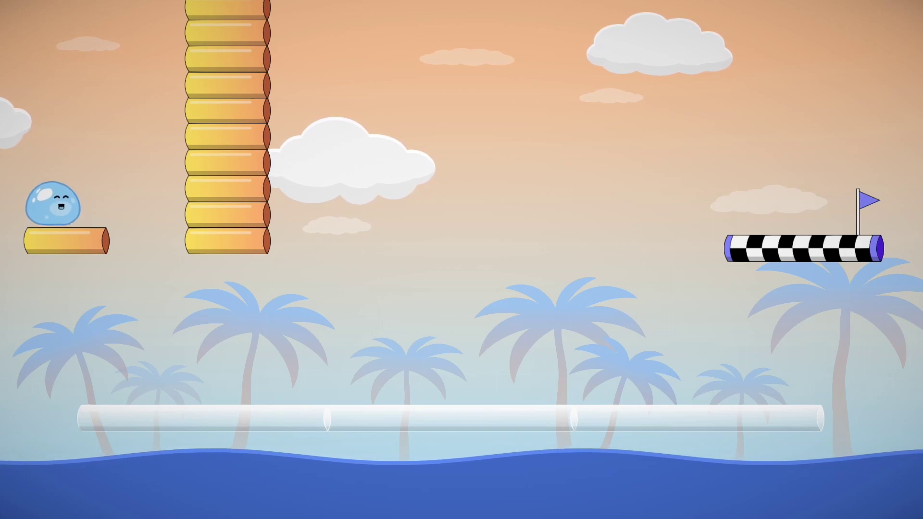
pyautogui.press('Right')
pyautogui.press('Right')
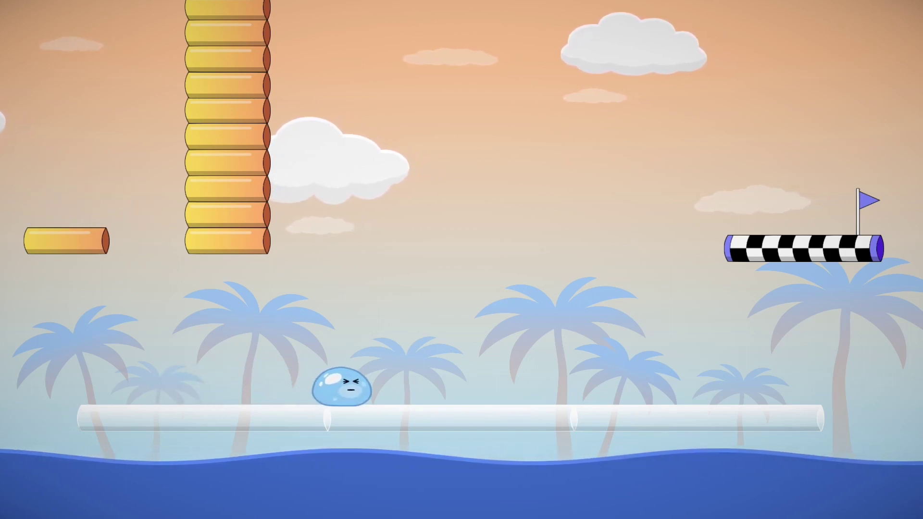
pyautogui.press('Up')
pyautogui.press('Right')
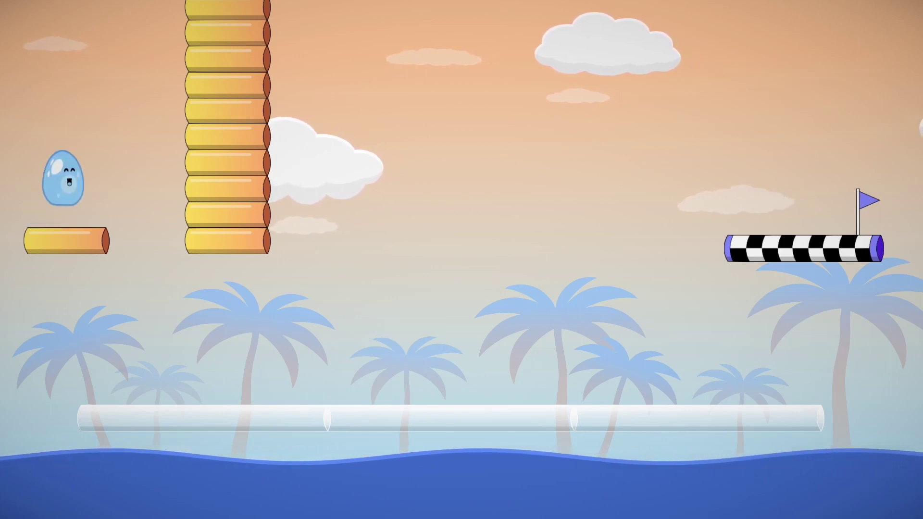
# - Cross the glass platform, land on the checkered finish, and dismiss the congratulations screen
pyautogui.press('Right')
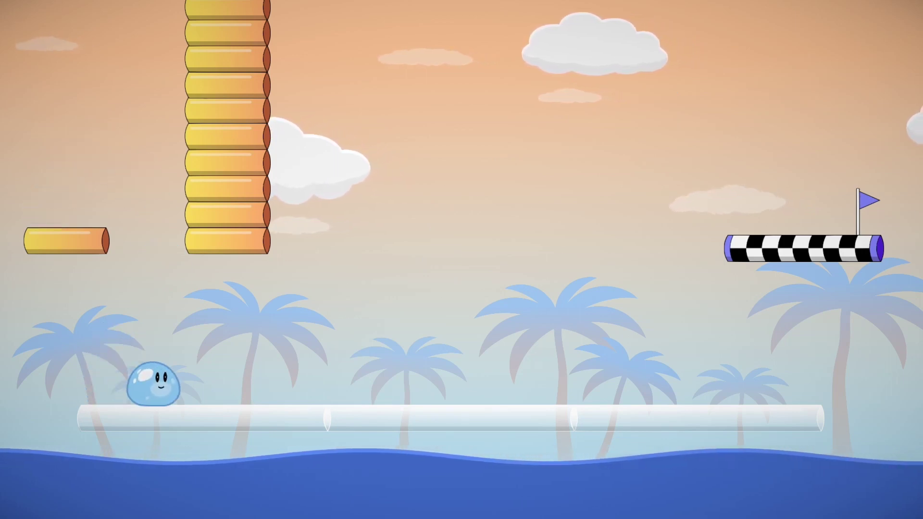
pyautogui.press('Right')
pyautogui.press('Up')
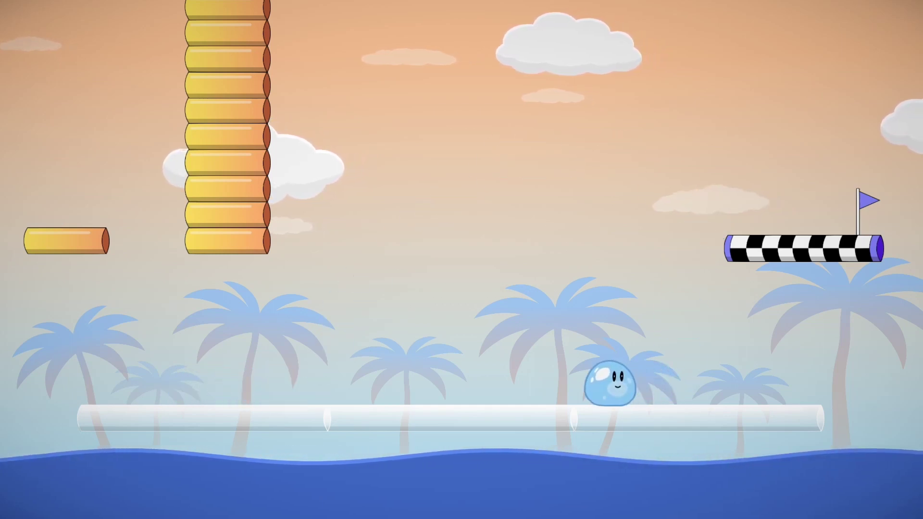
pyautogui.press('Up')
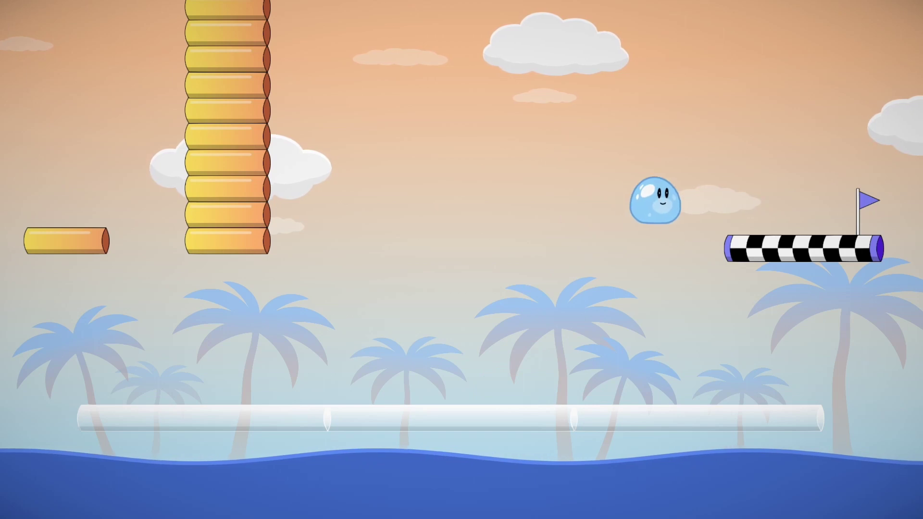
pyautogui.press('Left')
pyautogui.press('Up')
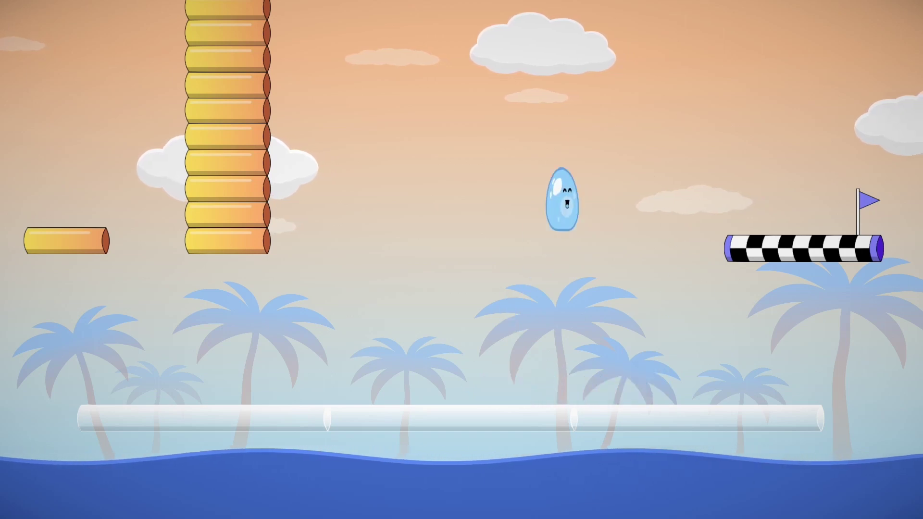
pyautogui.press('Right')
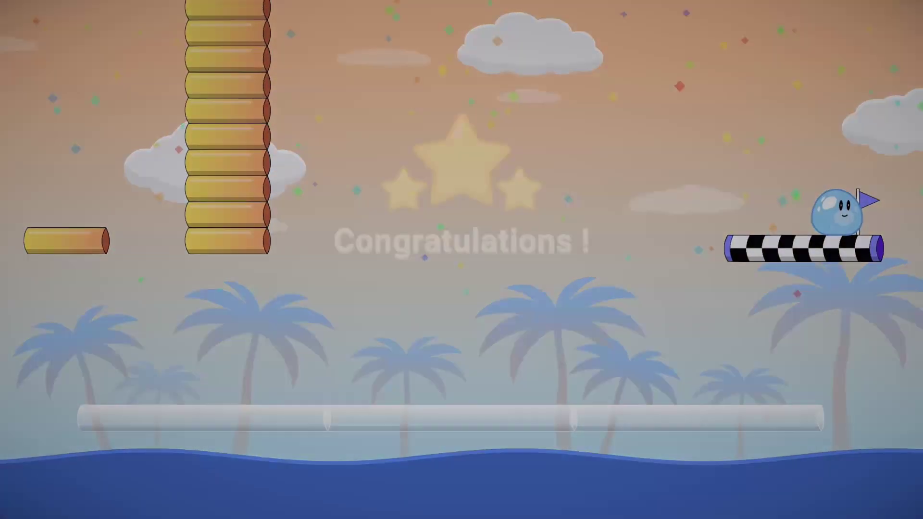
pyautogui.press('Return')
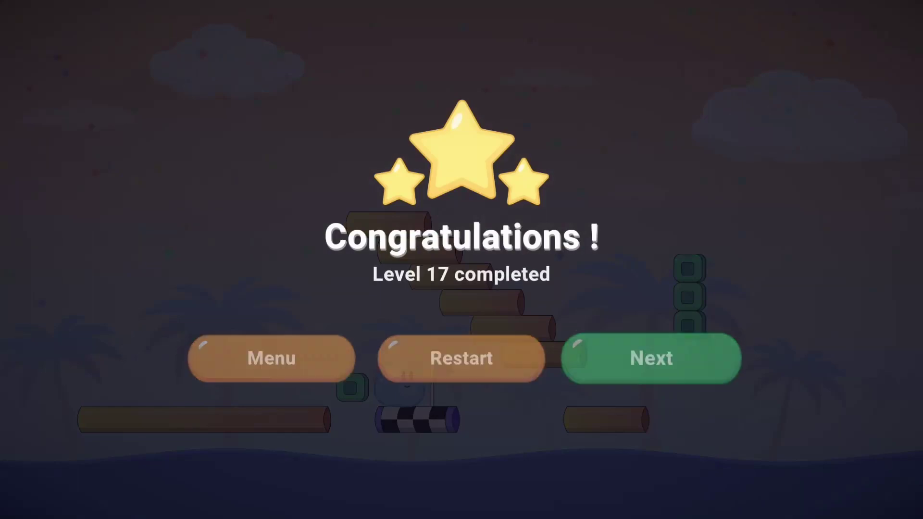
# - Choose Next on the completion screen to continue to the following level
pyautogui.click(651, 357)
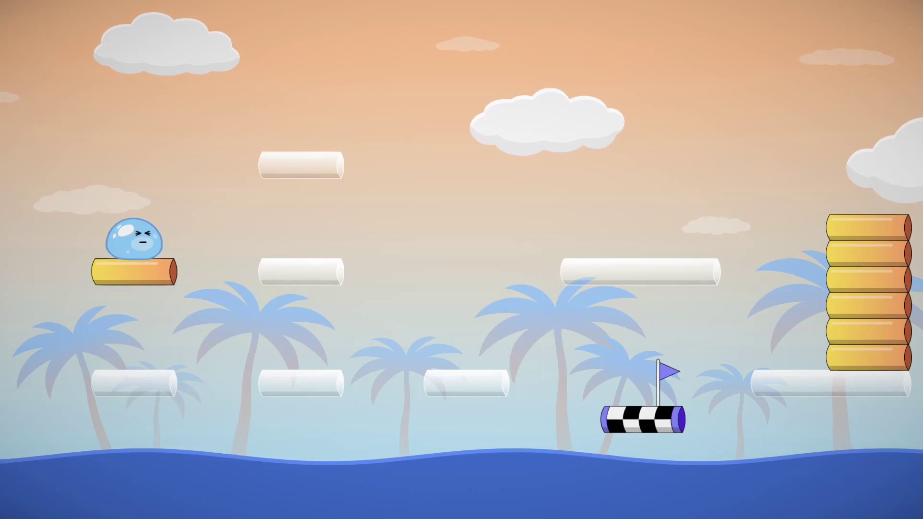
# - Jump the slime along the green-block corridor to the checkered finish, then choose Next
pyautogui.press('space')
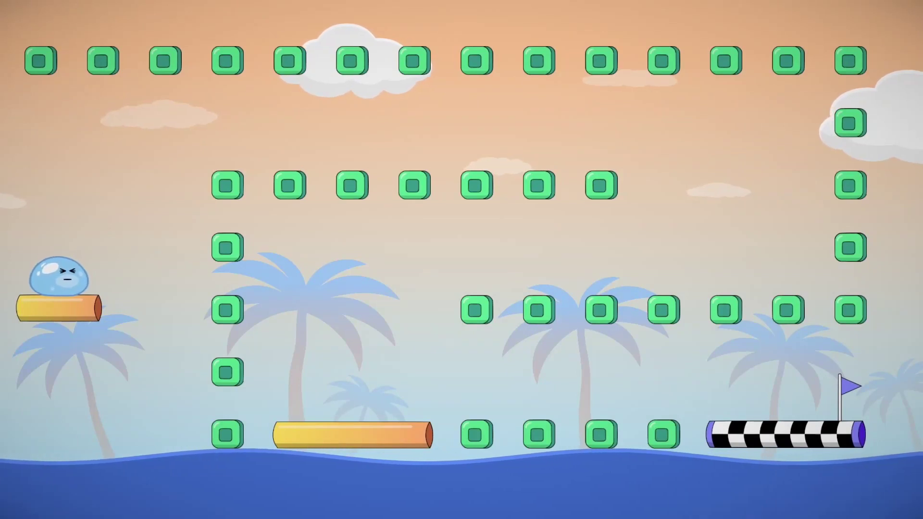
pyautogui.press('space')
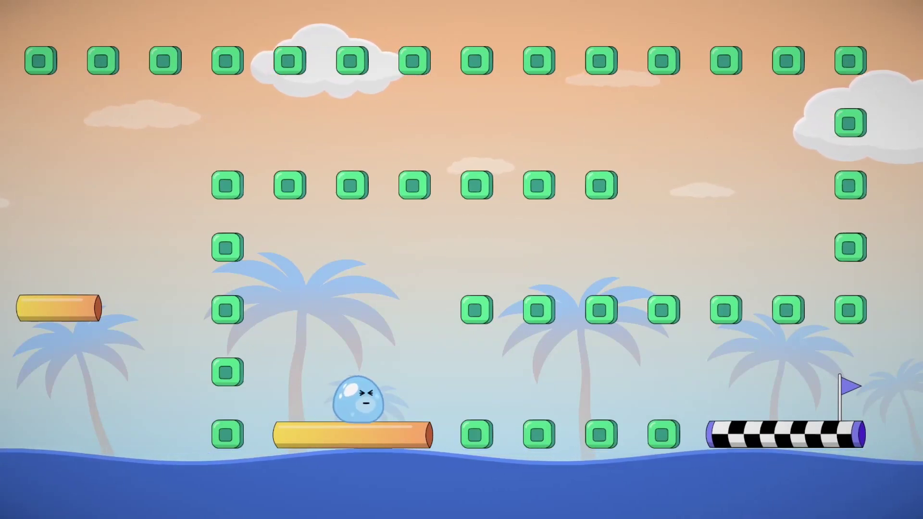
pyautogui.press('space')
pyautogui.press('space')
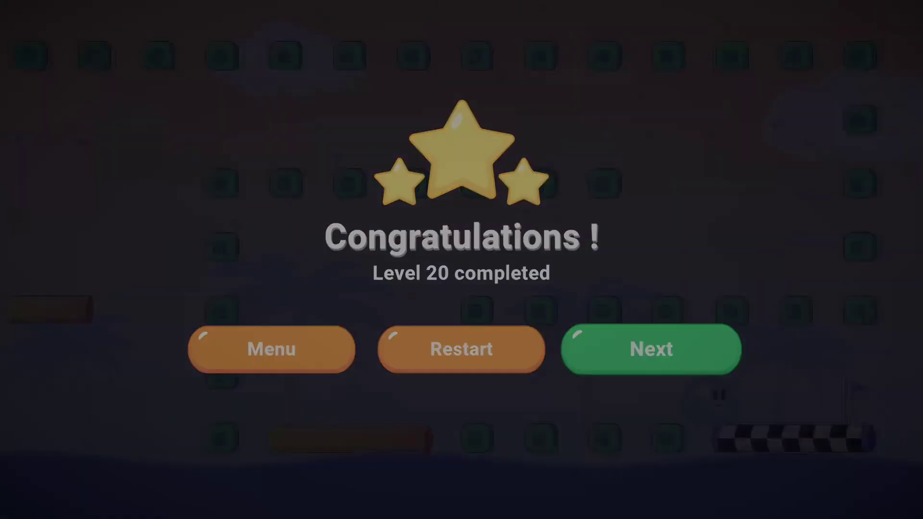
pyautogui.click(651, 350)
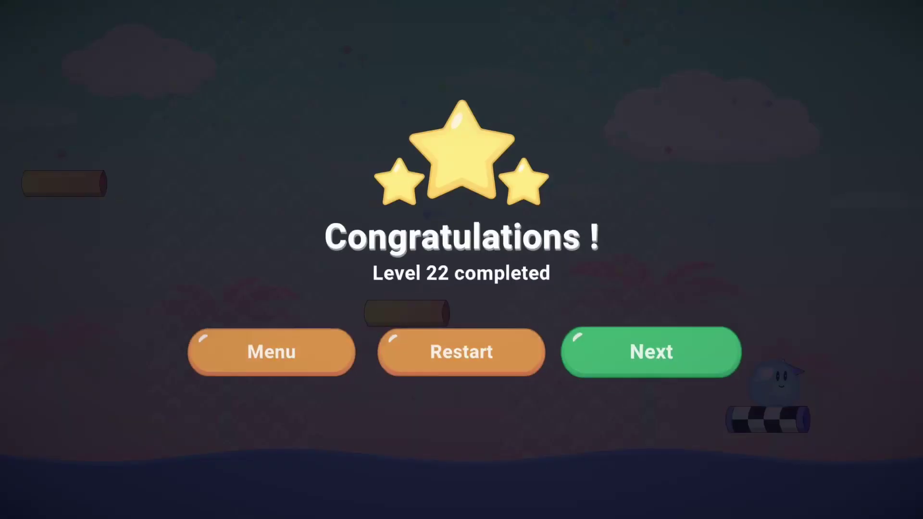
# - Continue past the Level 22 congratulations screen into the green-block wall level
pyautogui.press('Return')
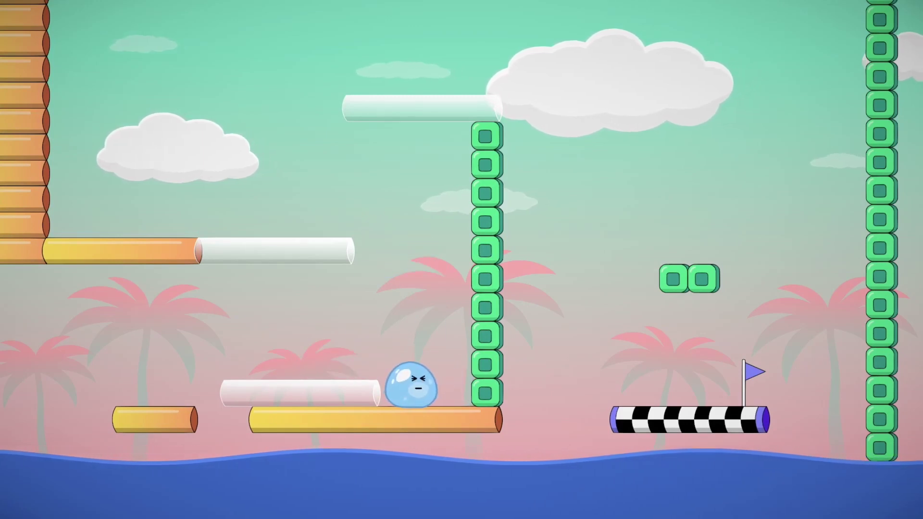
# - Leap toward the left glass platform to reach the goal, then choose Next
pyautogui.press('space')
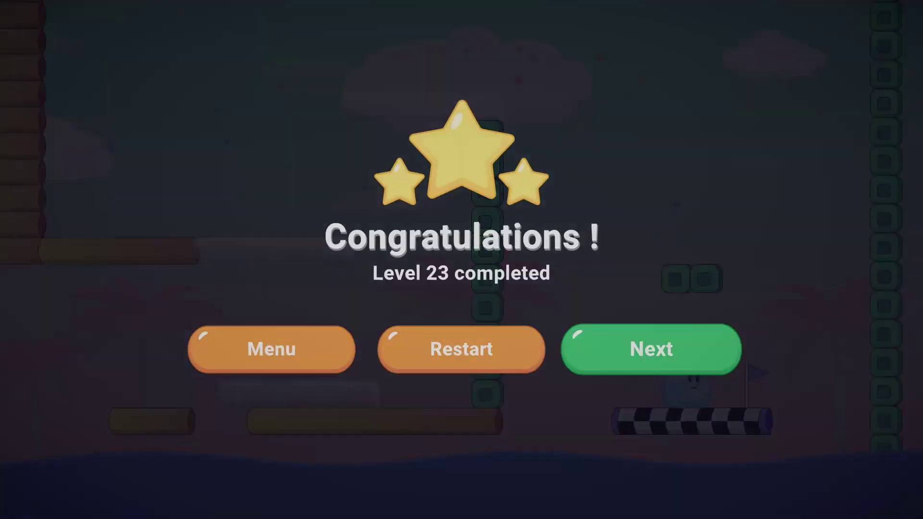
pyautogui.click(651, 365)
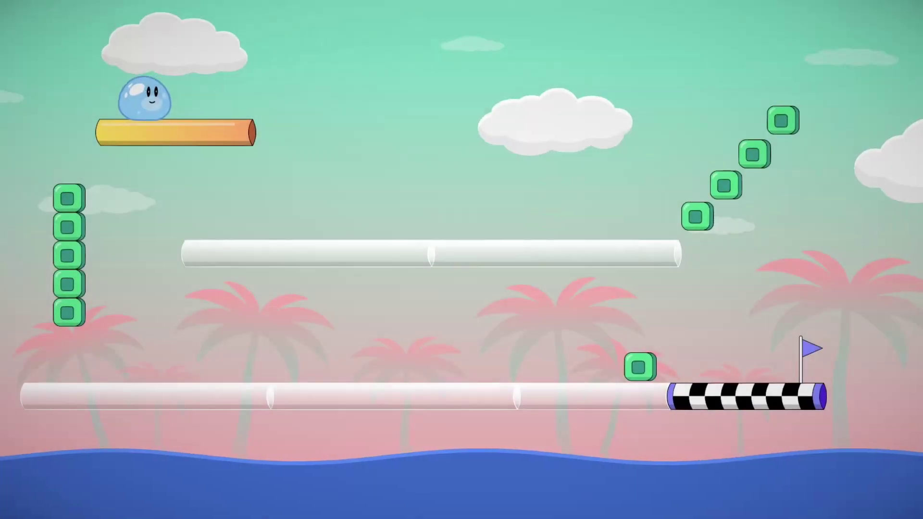
# - Jump down the glass platforms onto level 25's checkered finish, then move focus to Menu
pyautogui.press('space')
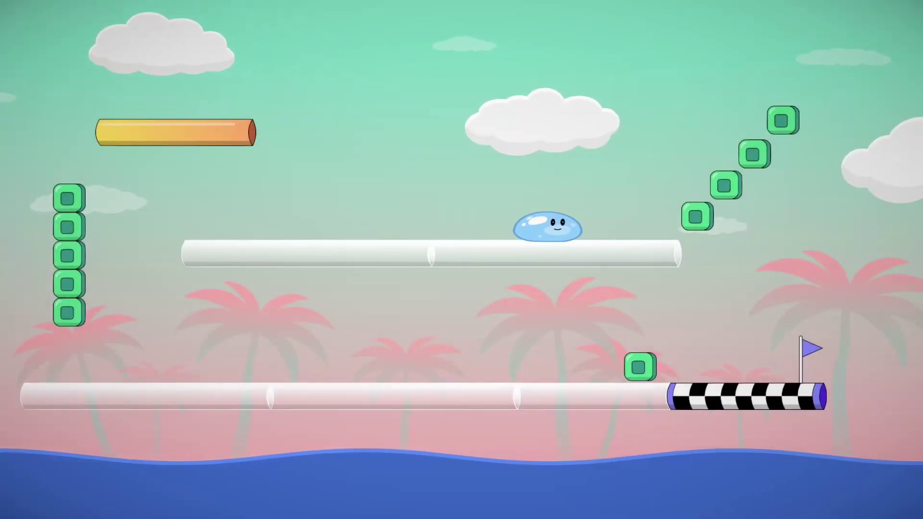
pyautogui.press('Left')
pyautogui.press('Left')
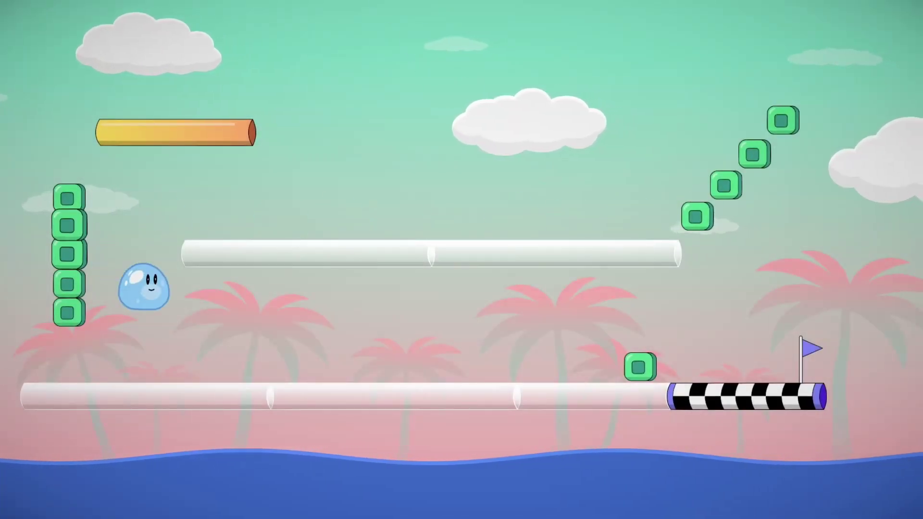
pyautogui.press('Right')
pyautogui.press('space')
pyautogui.press('Right')
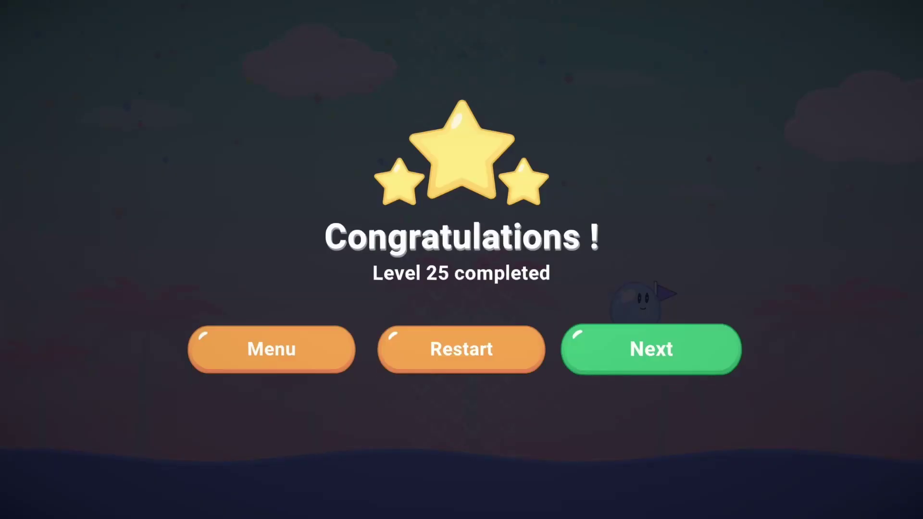
pyautogui.press('Left')
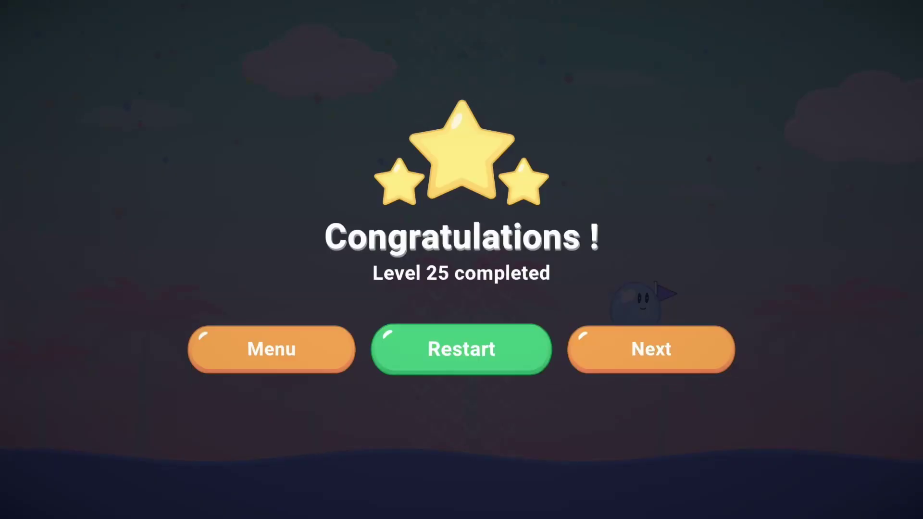
pyautogui.press('Left')
# - Return to the main menu, view the level grid with levels 1–26 unlocked, then go Back
pyautogui.press('Return')
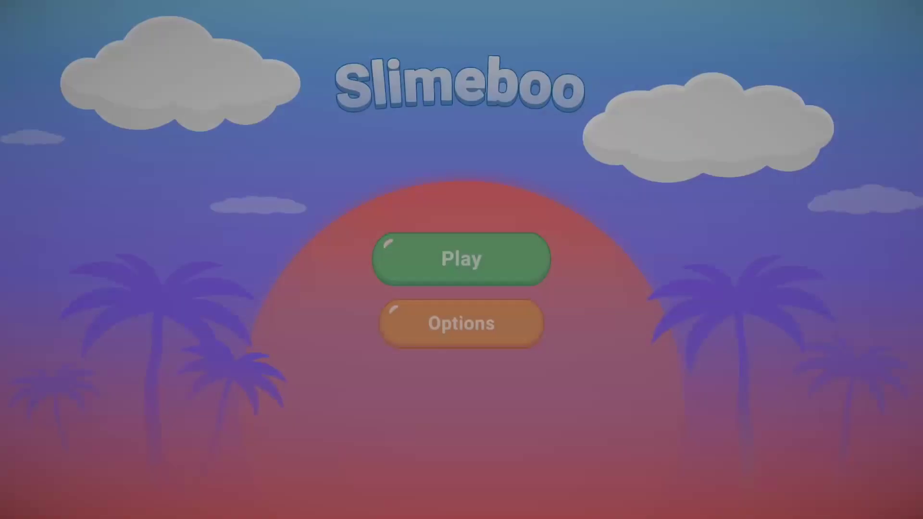
pyautogui.press('Return')
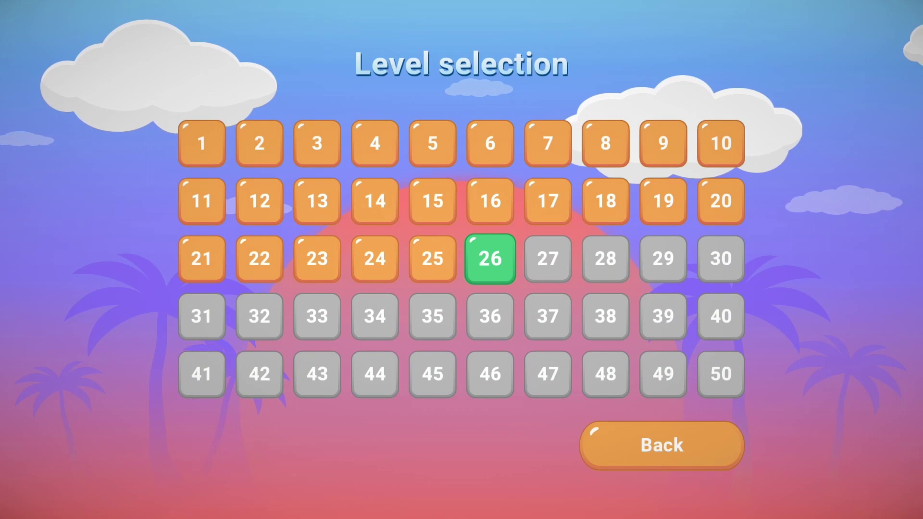
pyautogui.press('Down')
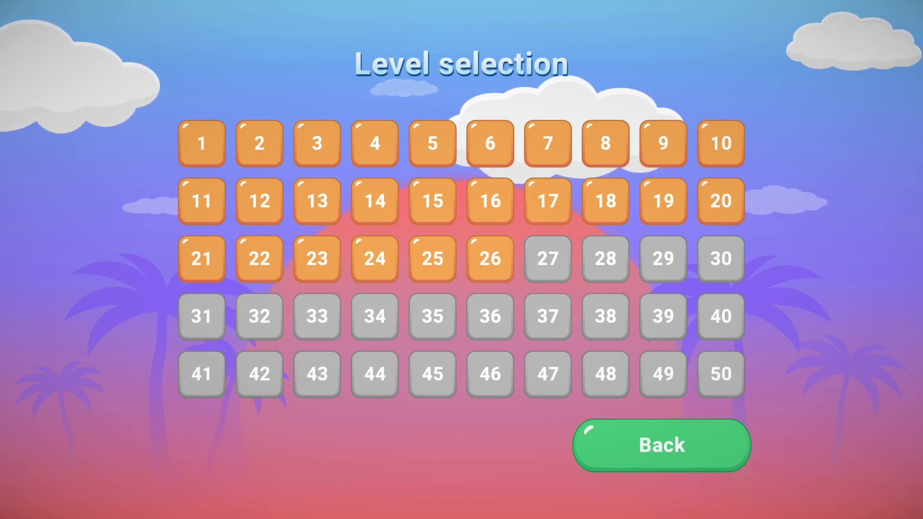
pyautogui.click(661, 444)
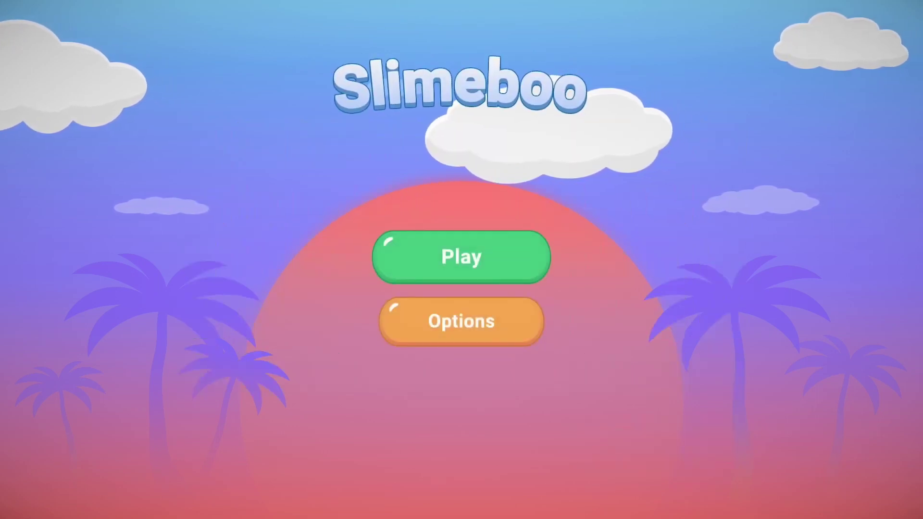